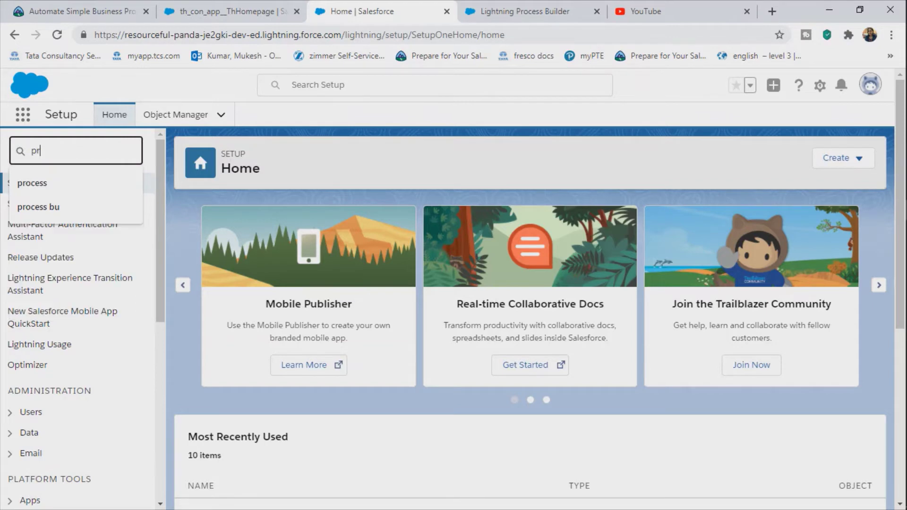
Step: Search Quick Find for 'process bul' and open the Process Builder setup page
text(ocess)
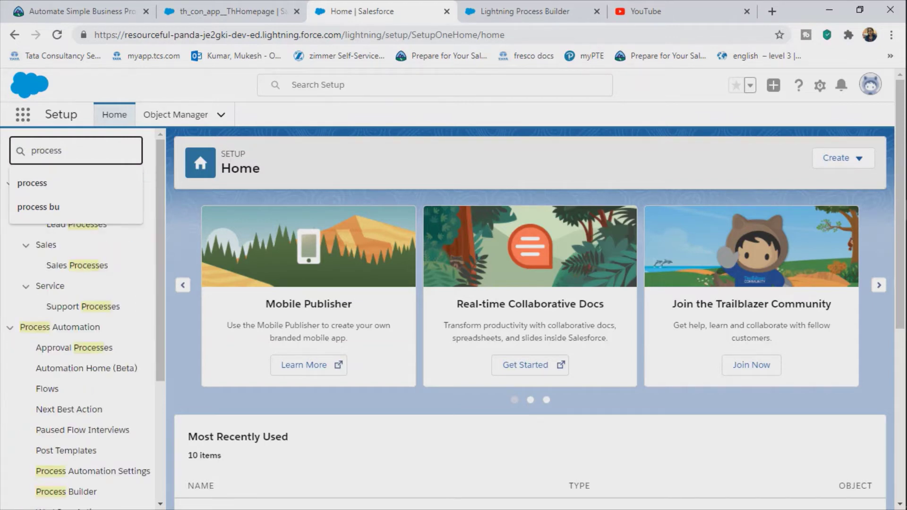
key(Down)
key(Down)
key(Down)
key(Down)
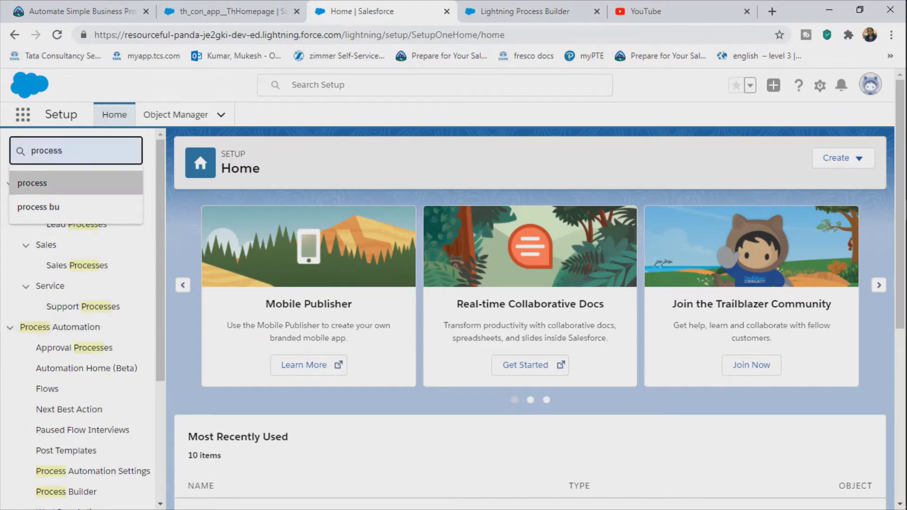
key(Up)
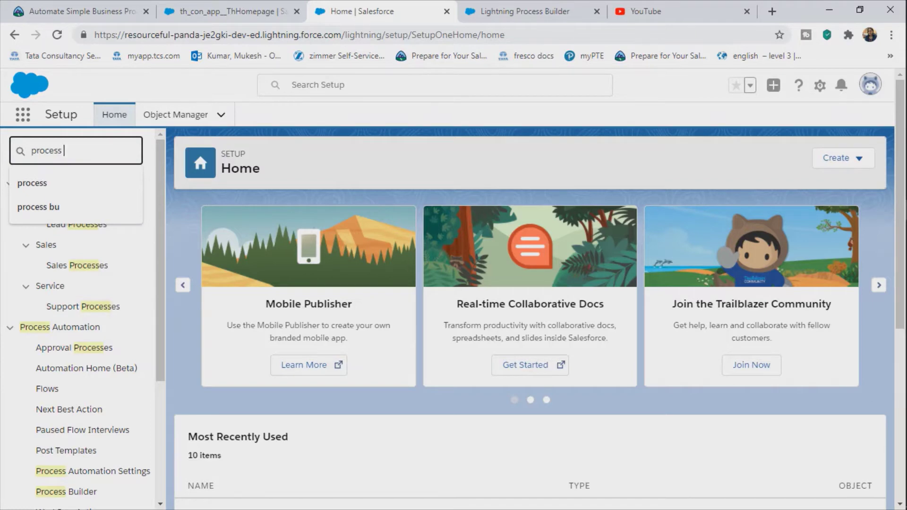
text(bul)
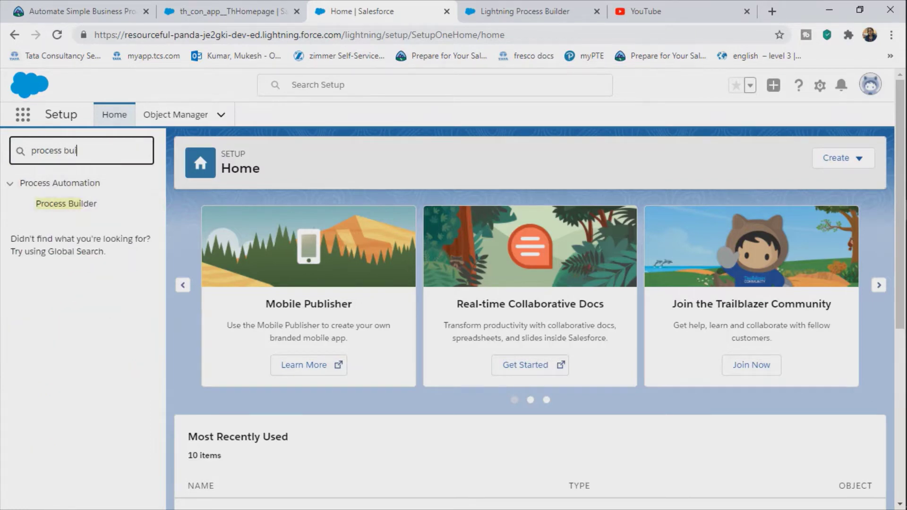
click(66, 204)
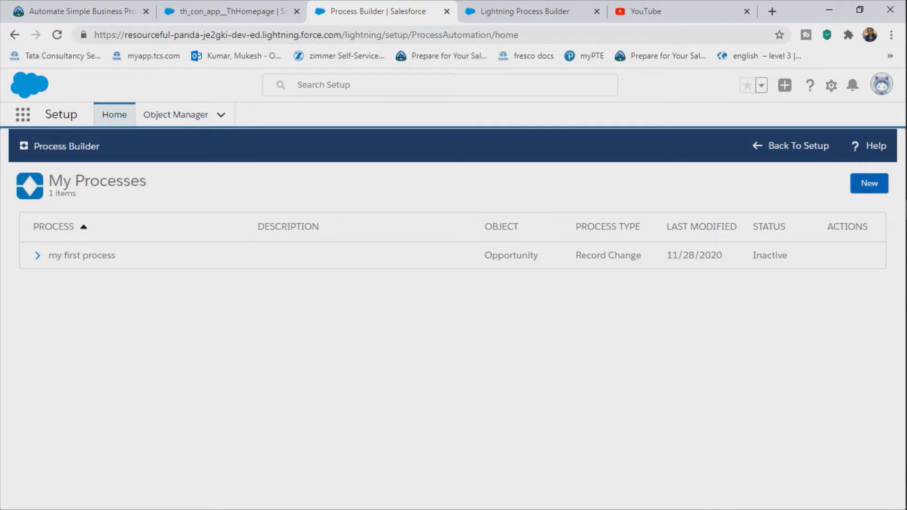
Step: Start a new process named CityOfSalesforce and fill in its API name
click(869, 183)
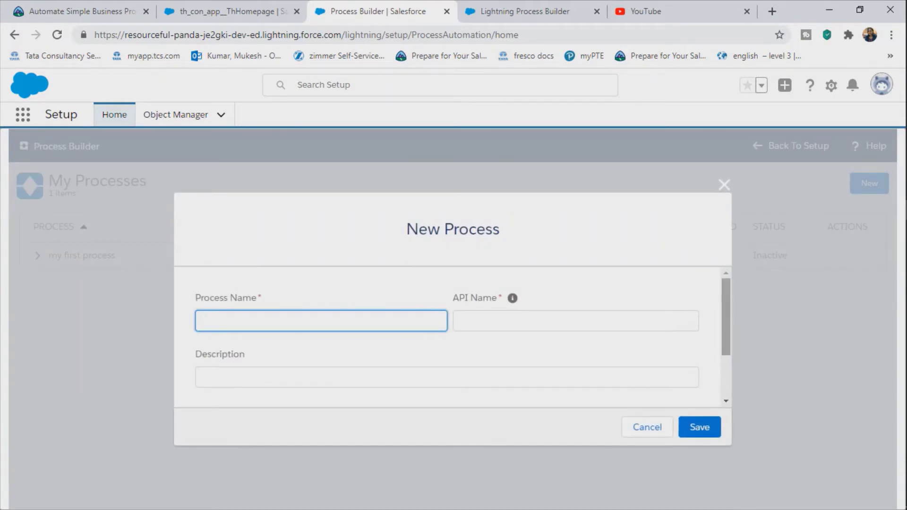
scroll(447, 337, down, 2)
scroll(447, 336, up, 2)
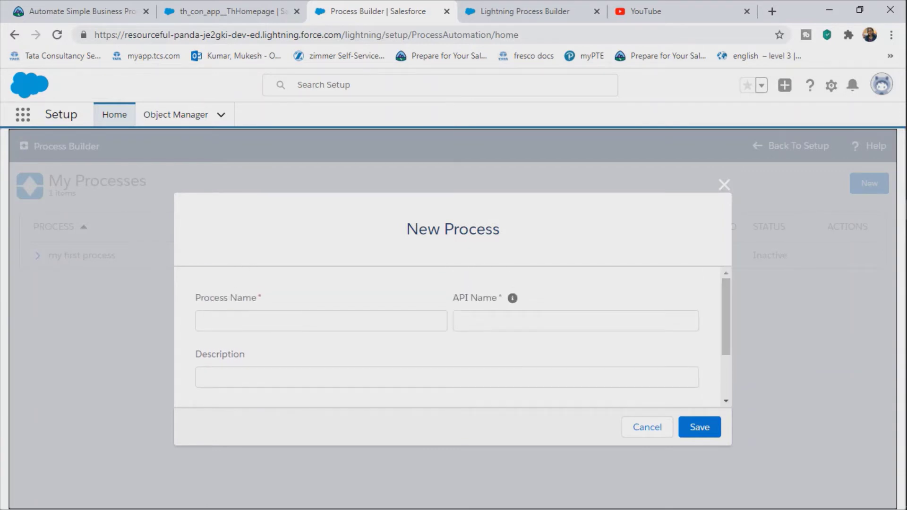
click(321, 321)
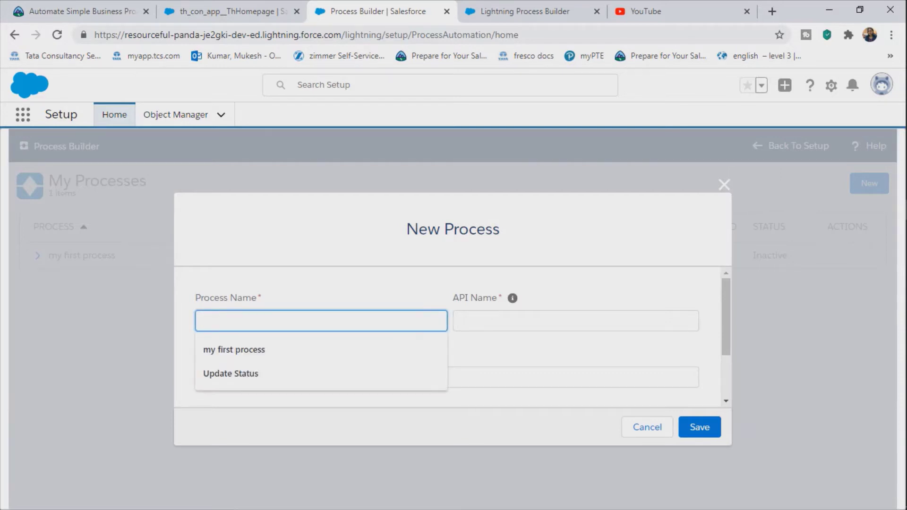
text(Ci)
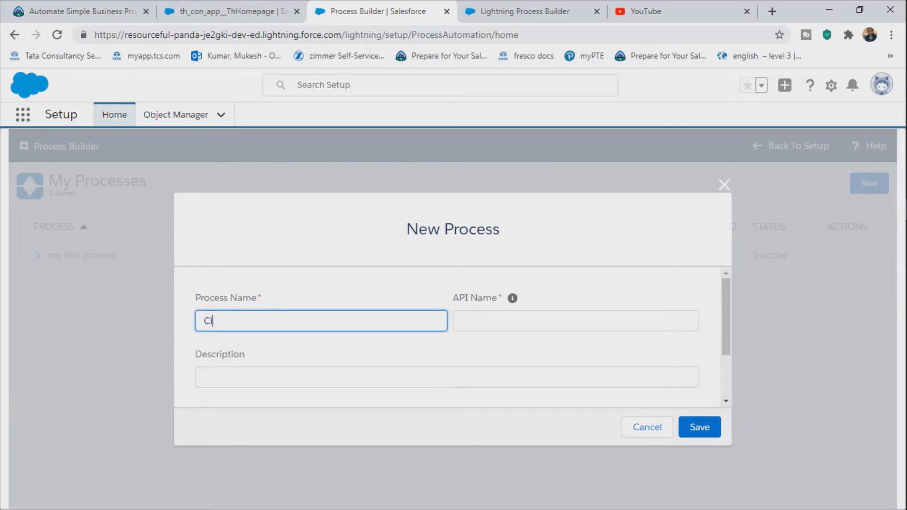
text(tyOfSalesforce)
click(513, 322)
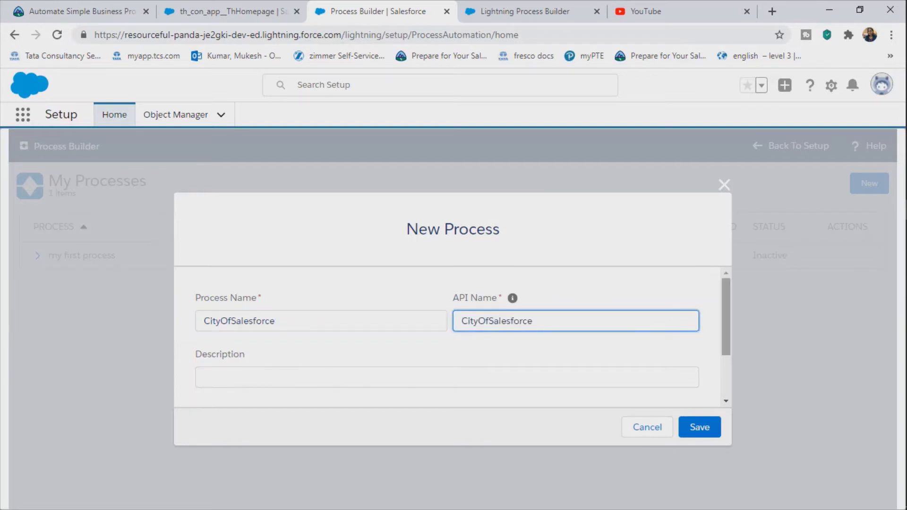
Step: Describe it as 'CityOfSalesforce Youtube Video First Processbuilder video', start on 'A record changes', and save
scroll(447, 338, down, 3)
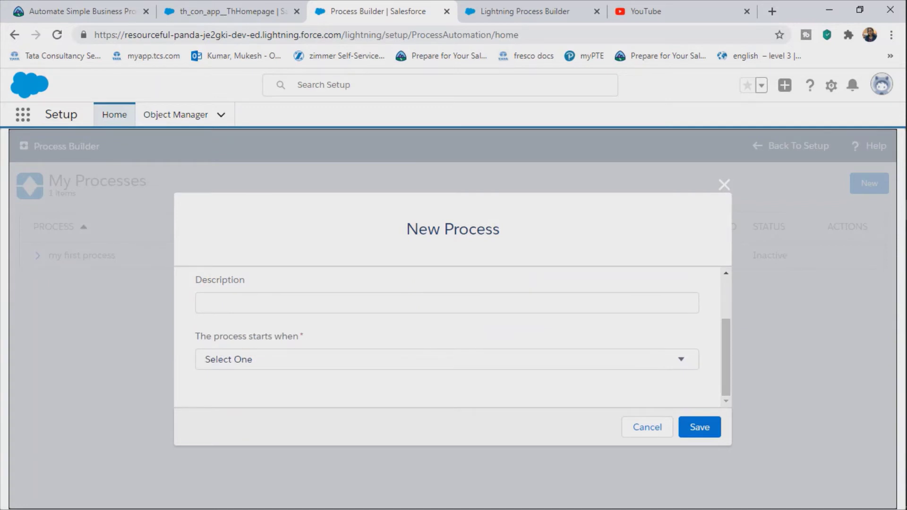
click(206, 303)
text(C)
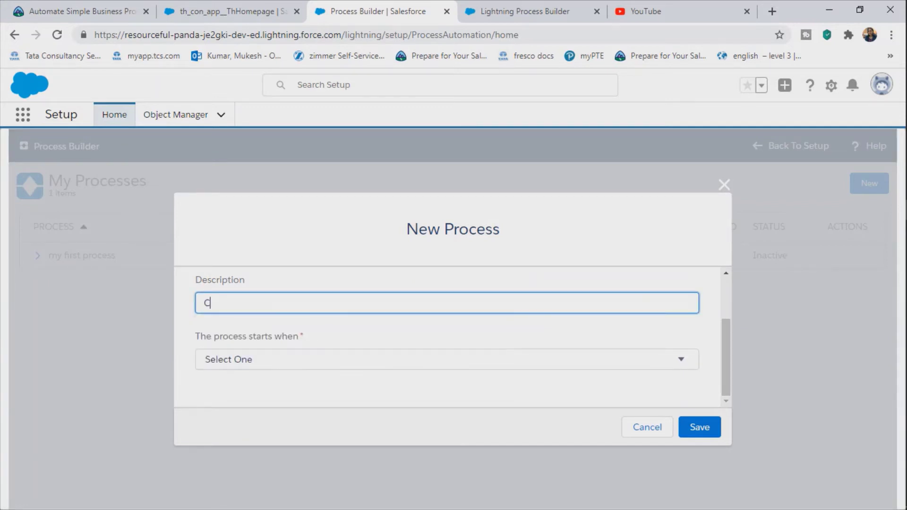
text(ityOfSalesforce Y)
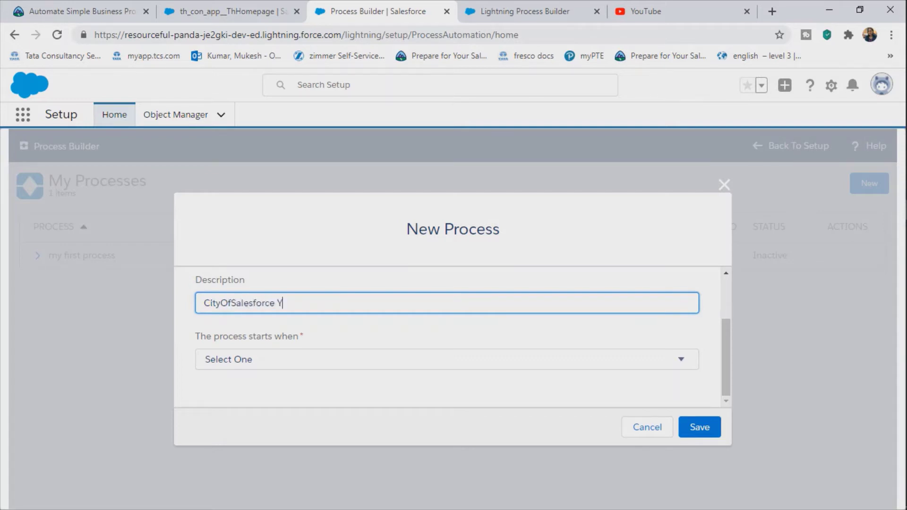
text(outube Video First Proces)
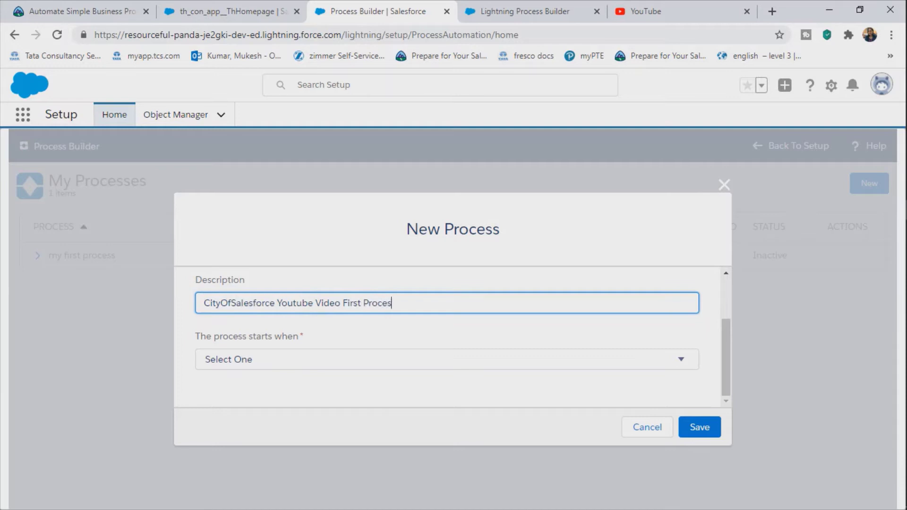
text(sbuilder video)
click(446, 359)
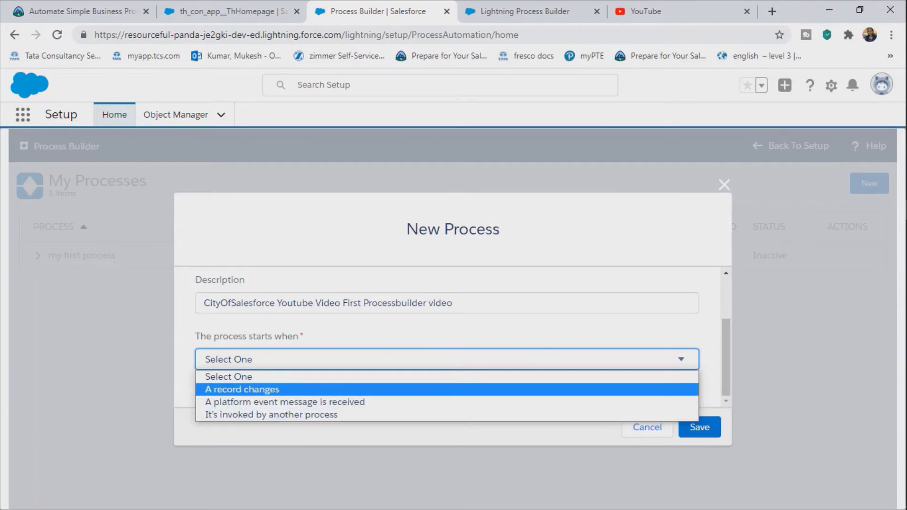
key(Return)
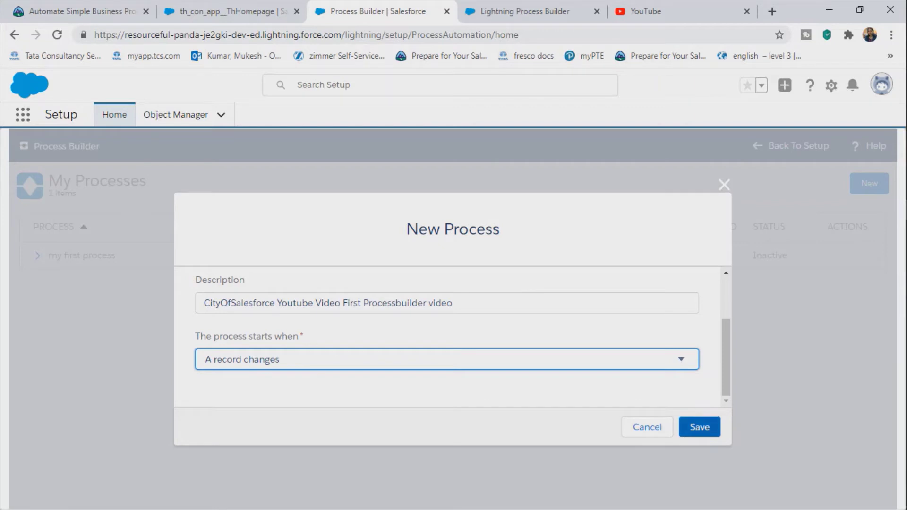
click(700, 427)
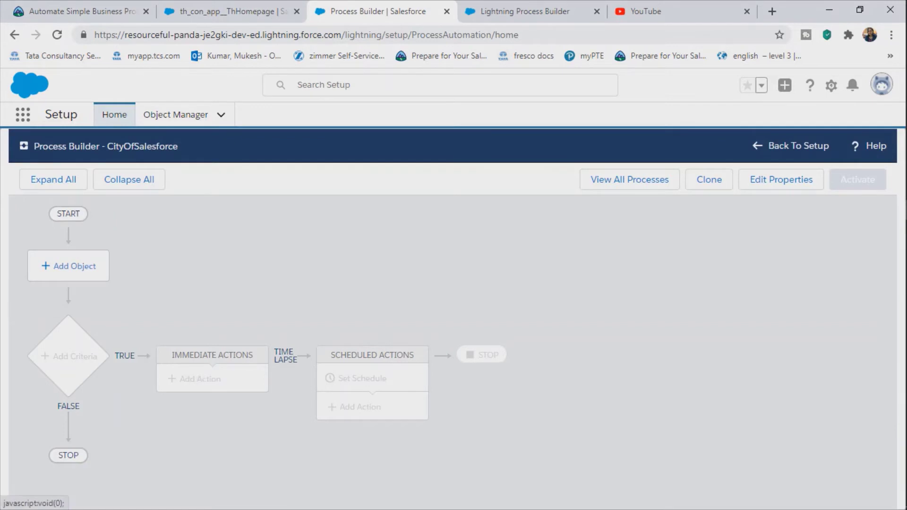
Step: Set Account as the process object, starting only when a record is created, and save
click(71, 267)
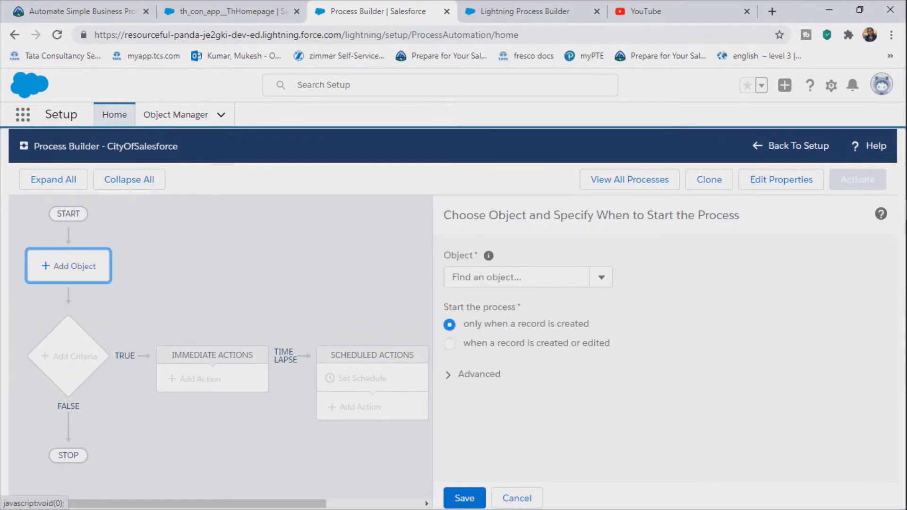
click(515, 277)
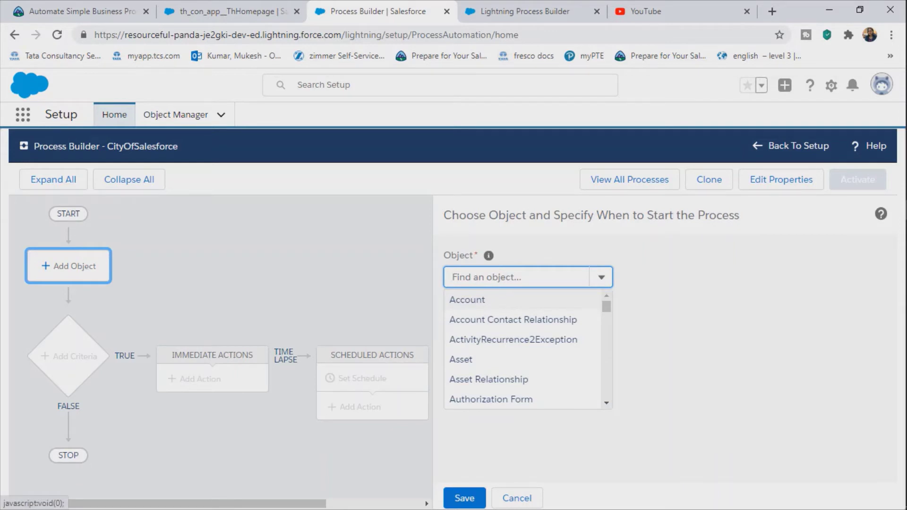
click(467, 299)
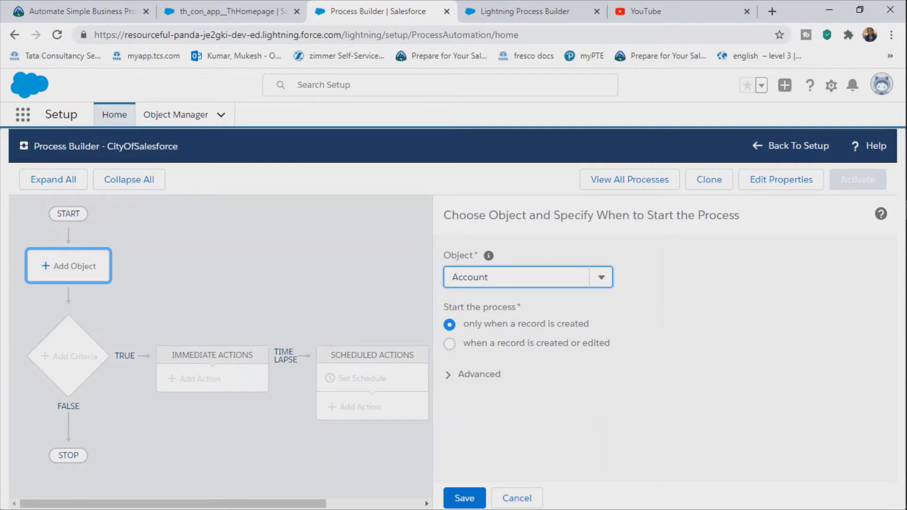
click(450, 343)
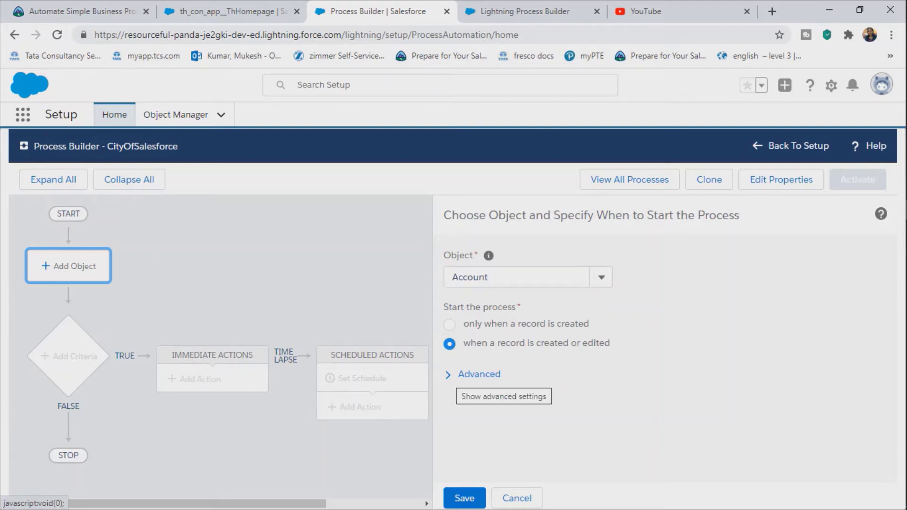
click(478, 374)
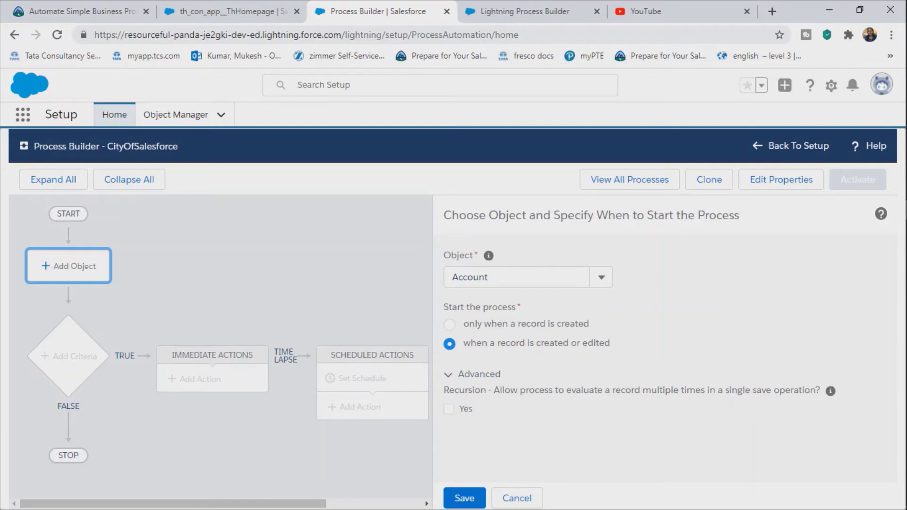
drag(613, 390, 809, 390)
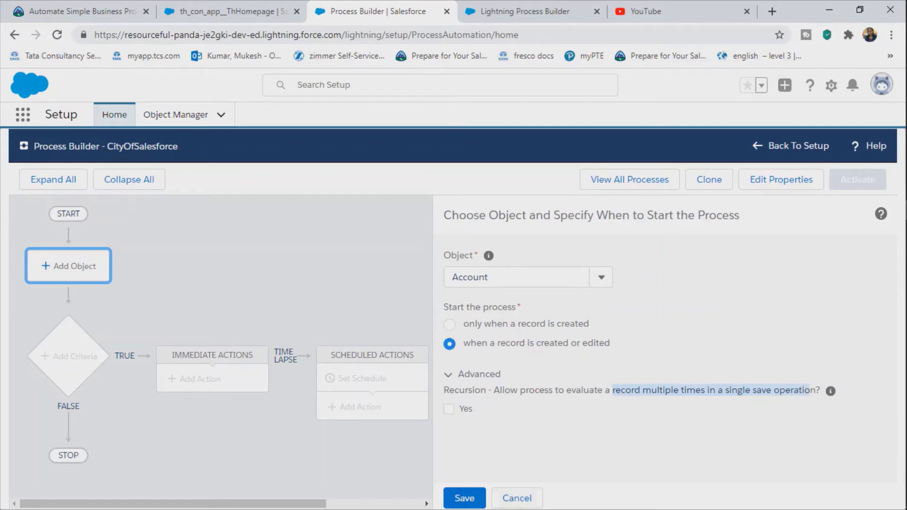
click(809, 391)
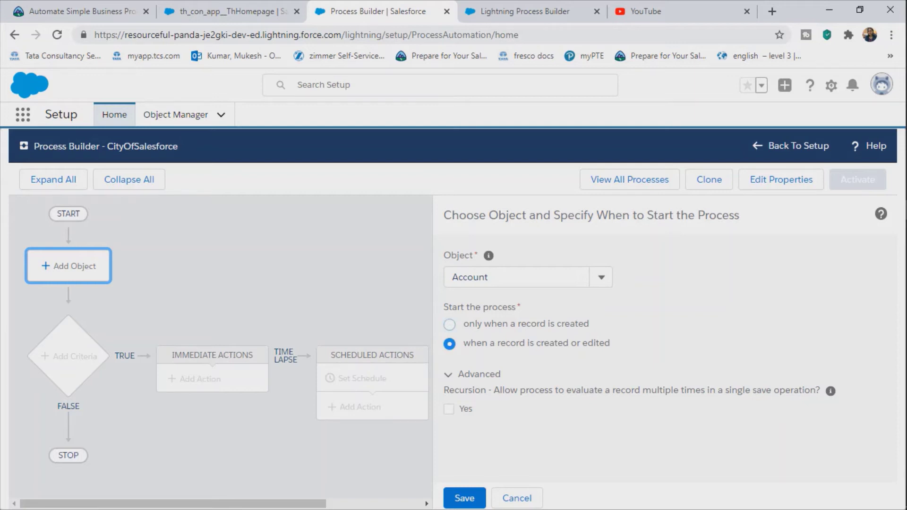
click(449, 325)
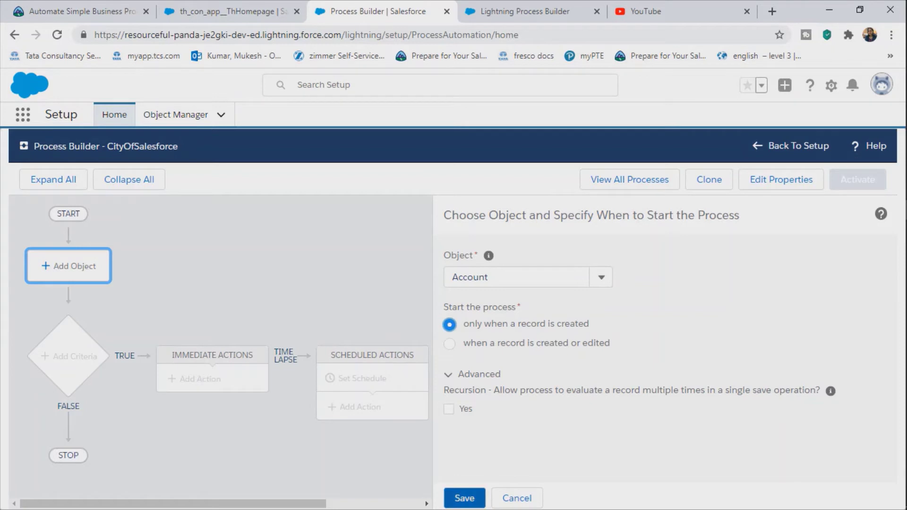
click(465, 498)
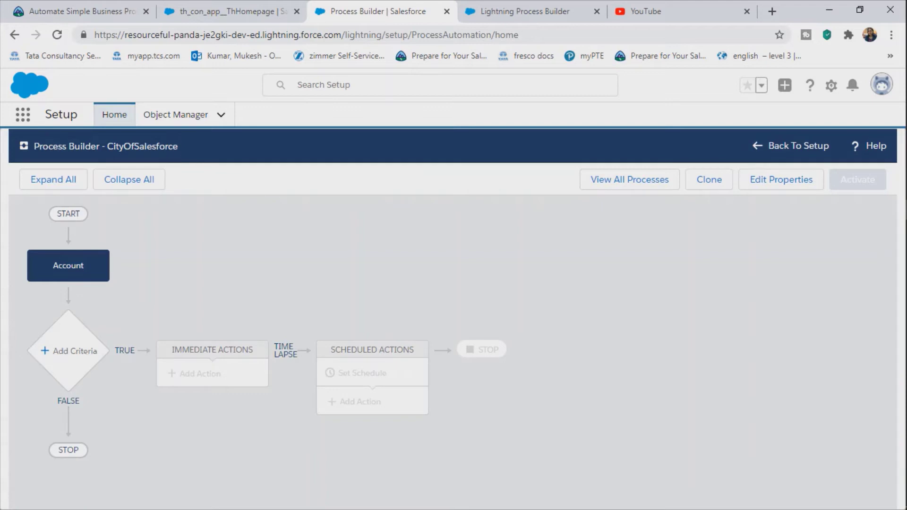
Step: Open the criteria setup and try the Formula evaluates to true option
click(71, 350)
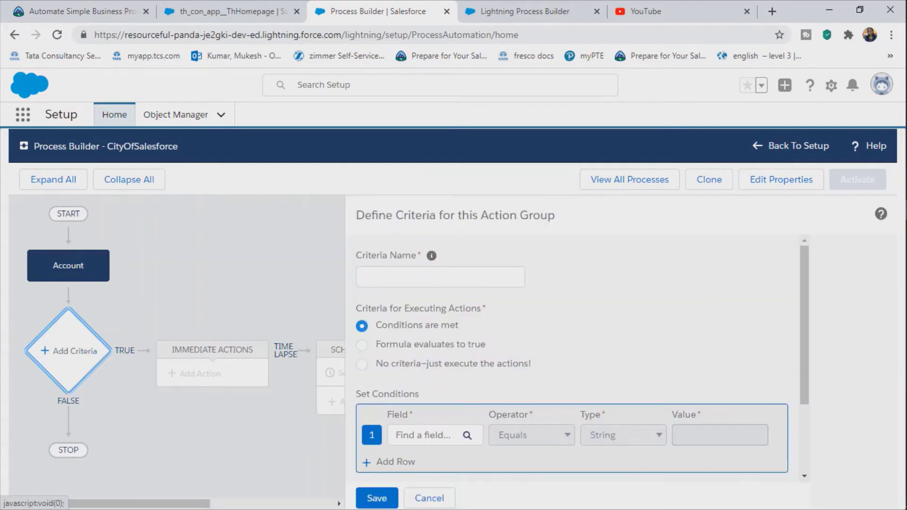
click(469, 277)
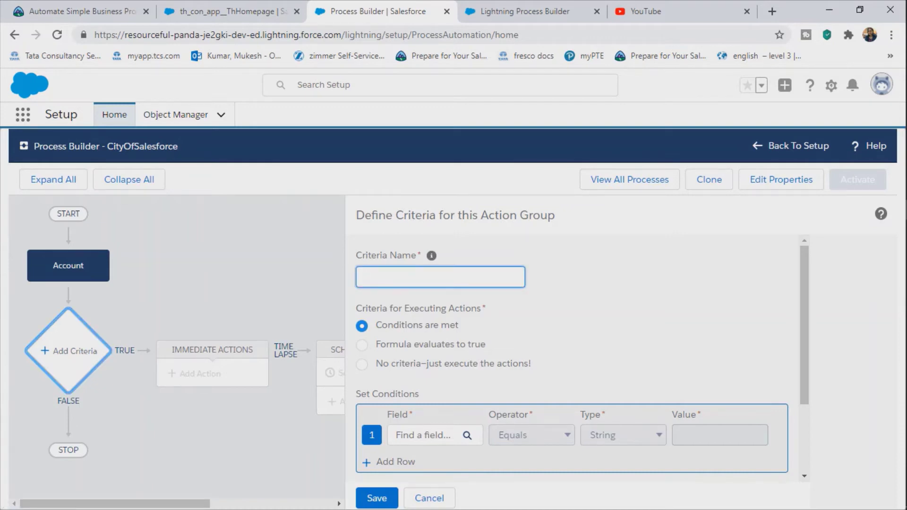
drag(376, 325, 459, 326)
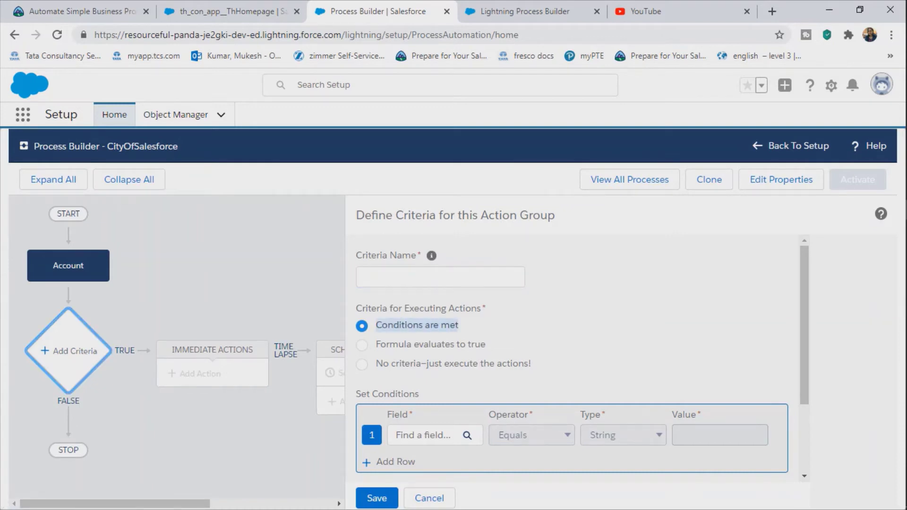
mouse_move(385, 345)
mouse_down()
mouse_move(406, 345)
mouse_move(376, 345)
mouse_up()
click(378, 344)
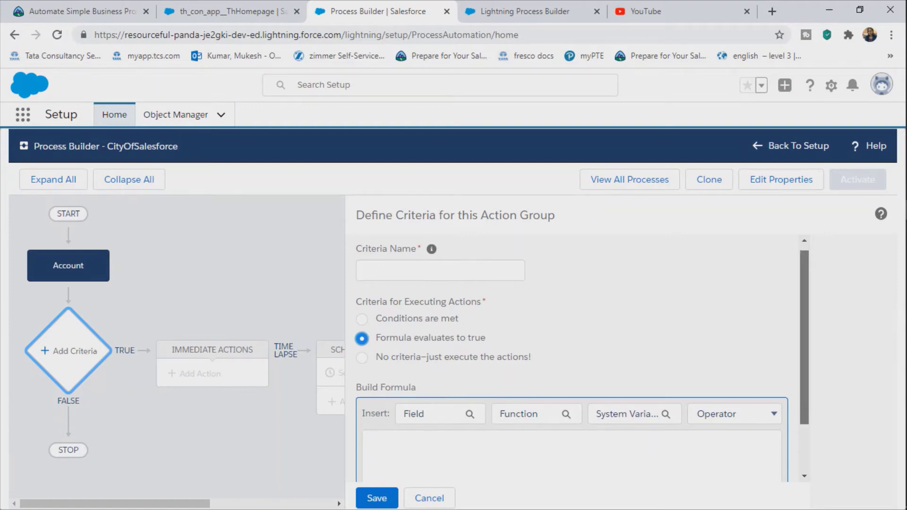
scroll(572, 340, down, 2)
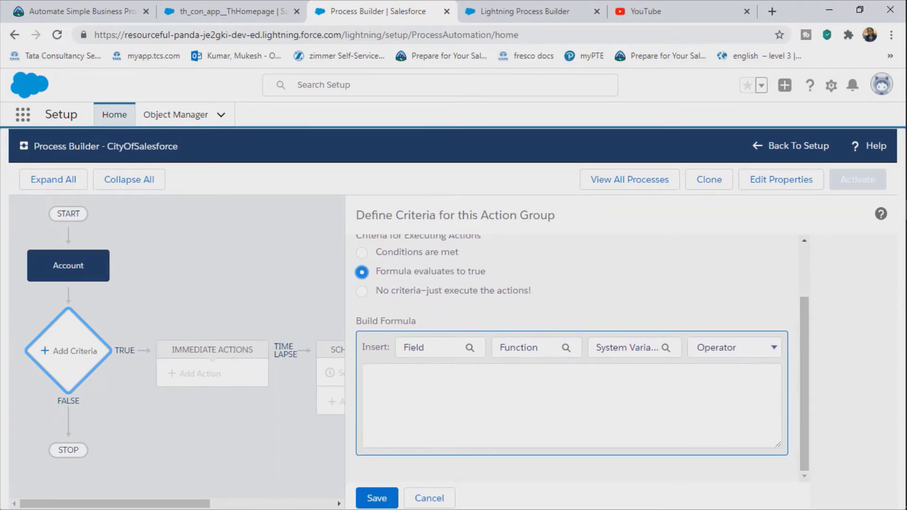
click(369, 372)
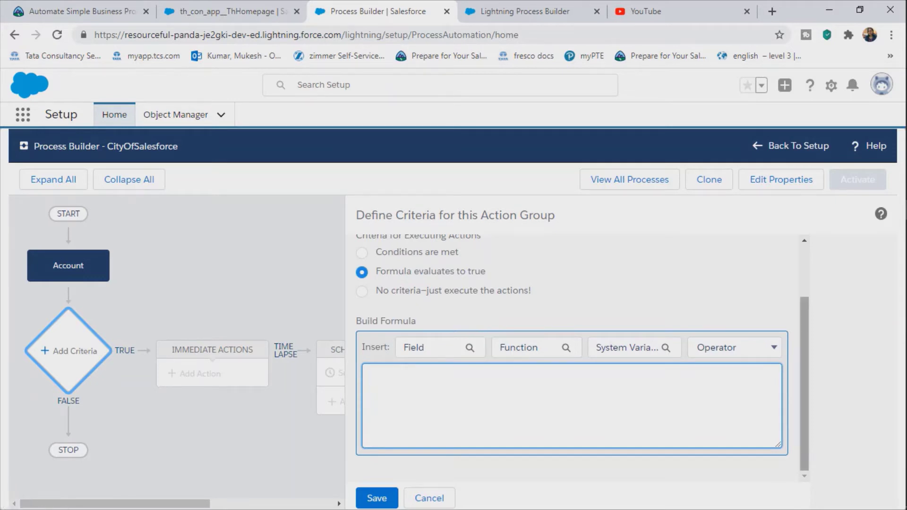
scroll(576, 335, up, 3)
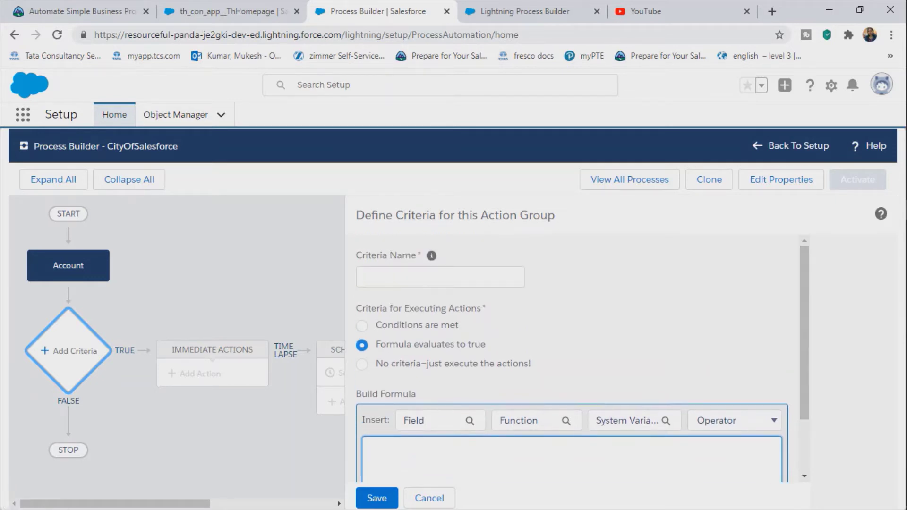
Step: Try No criteria, return to Conditions are met, and list the Account fields
click(362, 364)
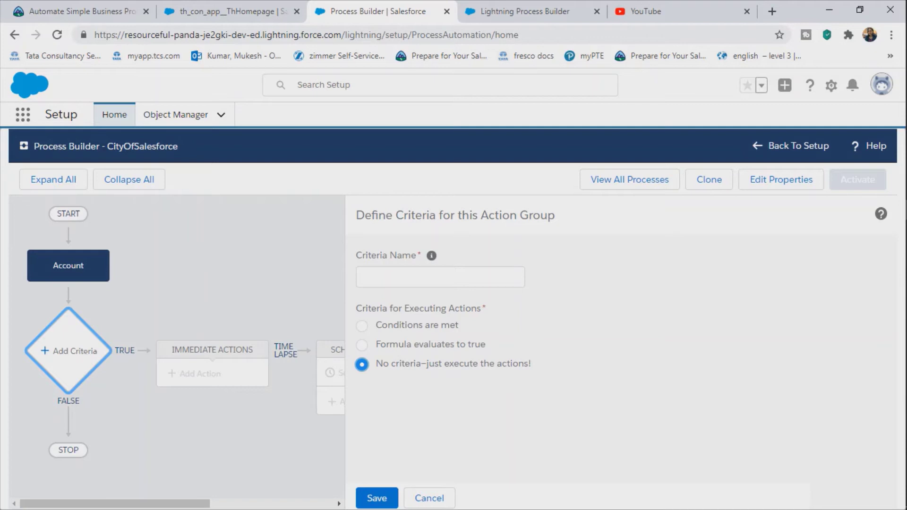
click(362, 326)
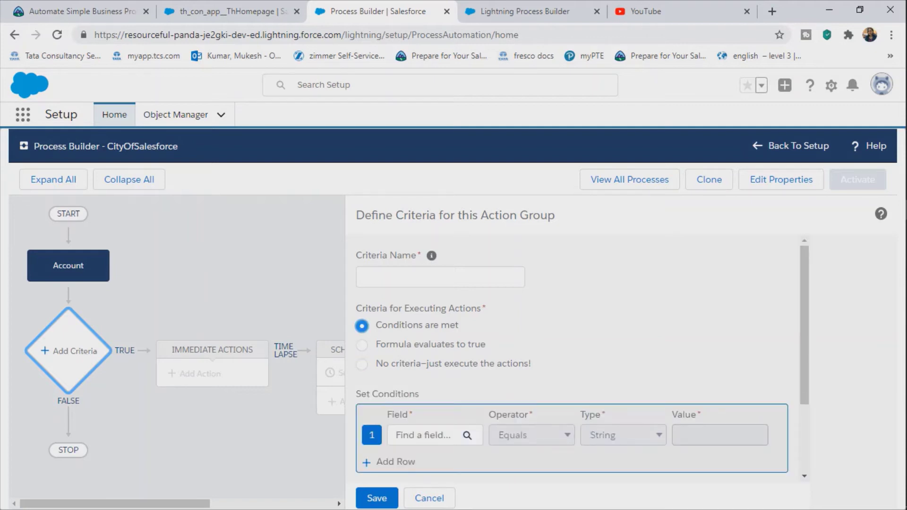
click(435, 435)
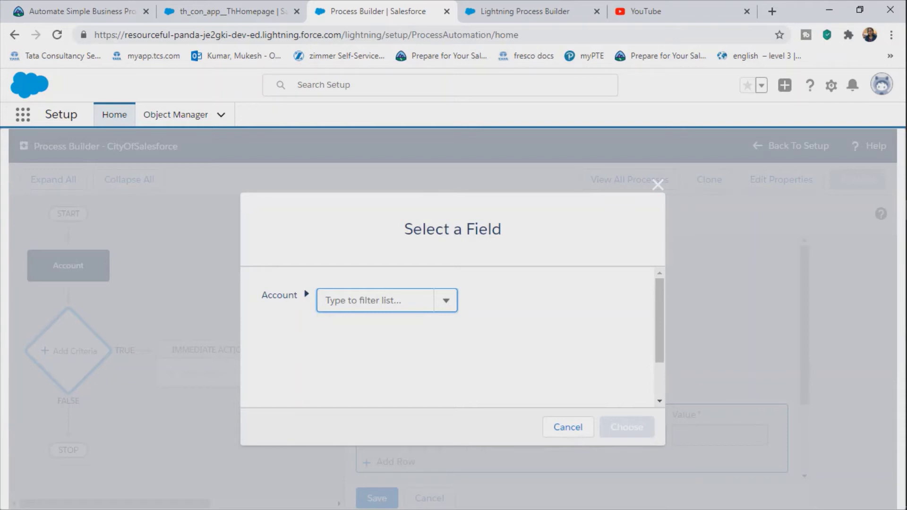
click(446, 300)
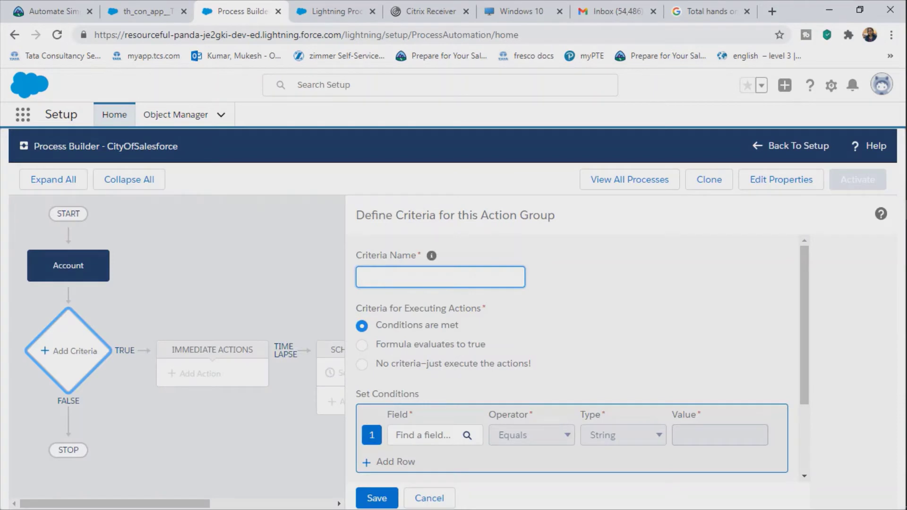
Step: Enter CreateCityOfSalesforce as the criteria name
text(CreateCityOfSalesfo)
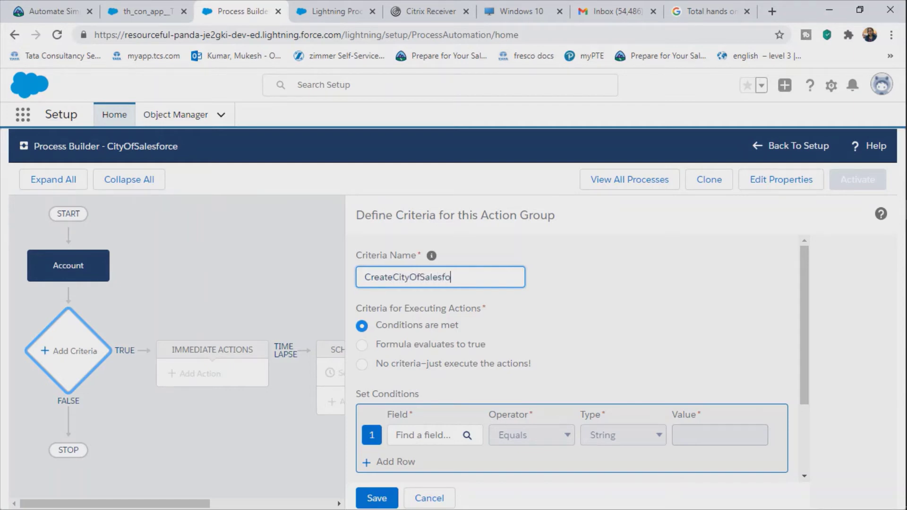
text(rce)
Step: Choose Account Name as the field for condition 1
click(423, 435)
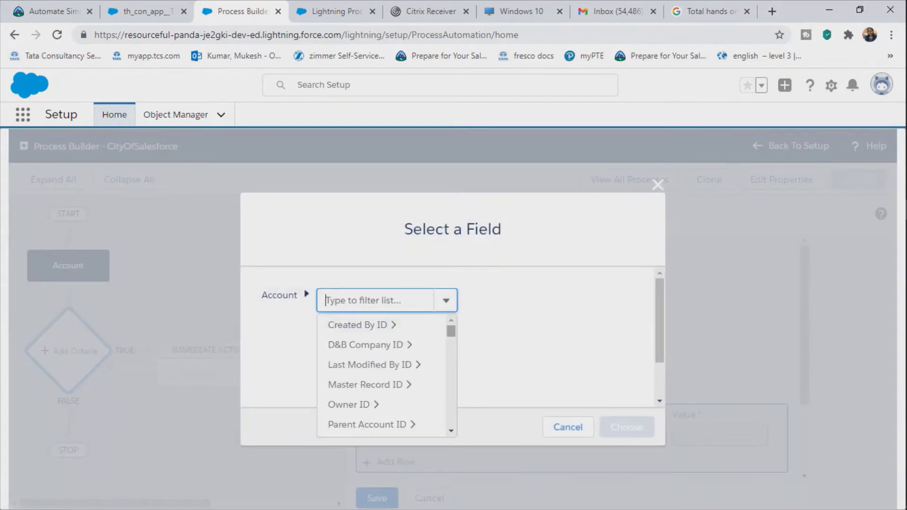
scroll(383, 376, down, 5)
scroll(378, 364, up, 3)
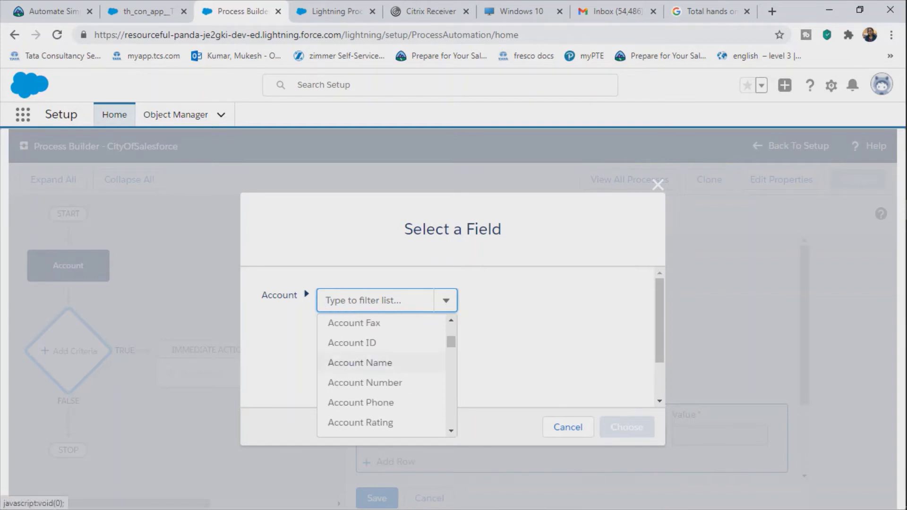
click(360, 362)
click(627, 427)
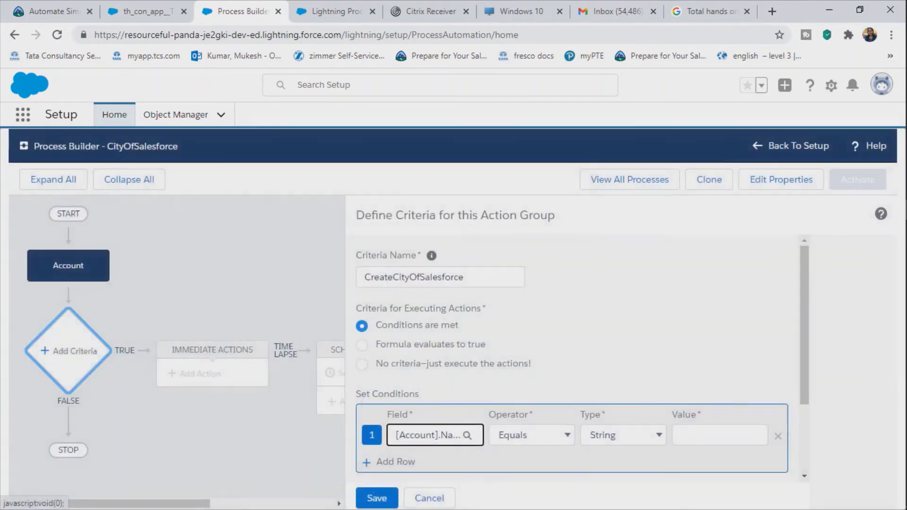
Step: Set the condition to Contains, type String, value 'CityOfSalesforce'
click(529, 435)
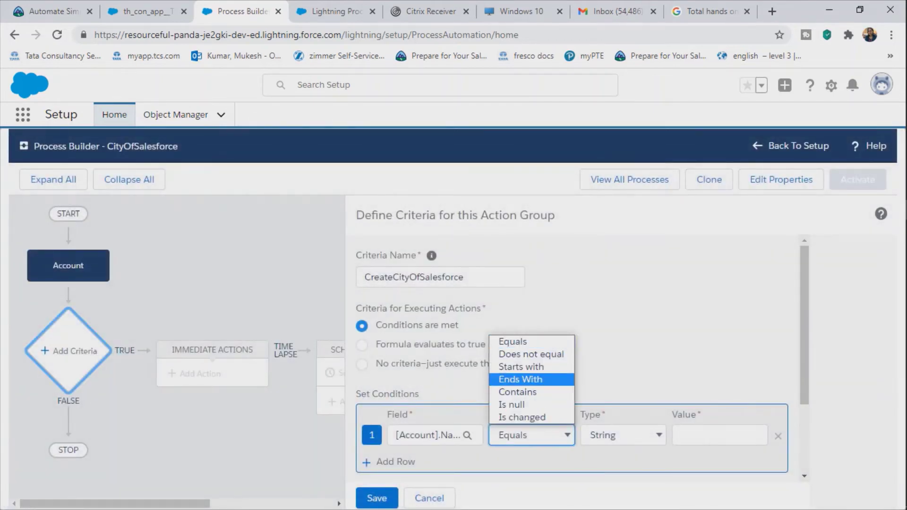
key(Up)
key(Up)
key(Up)
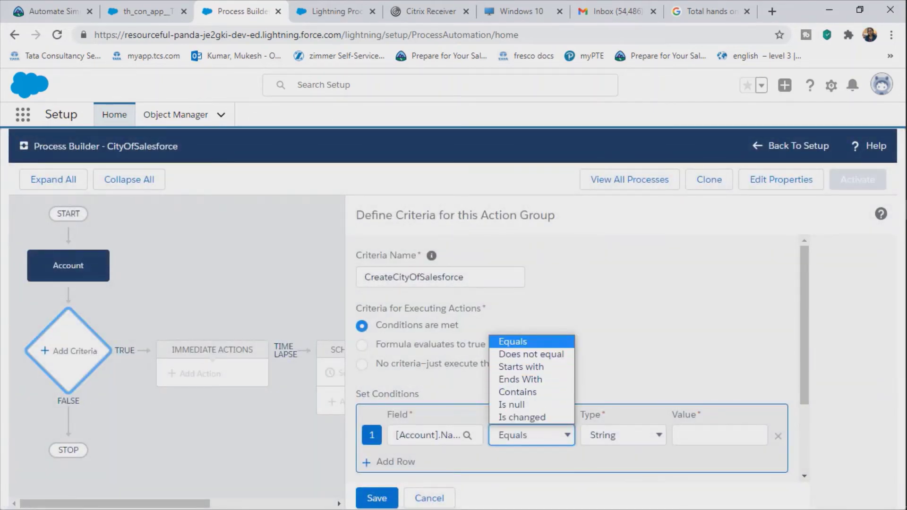
key(Down)
key(Down)
key(Down)
key(Down)
key(Return)
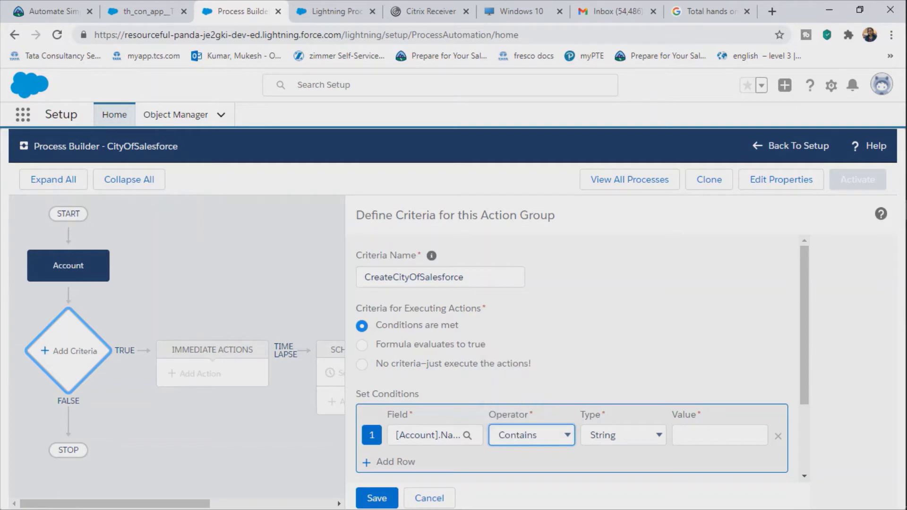
click(622, 435)
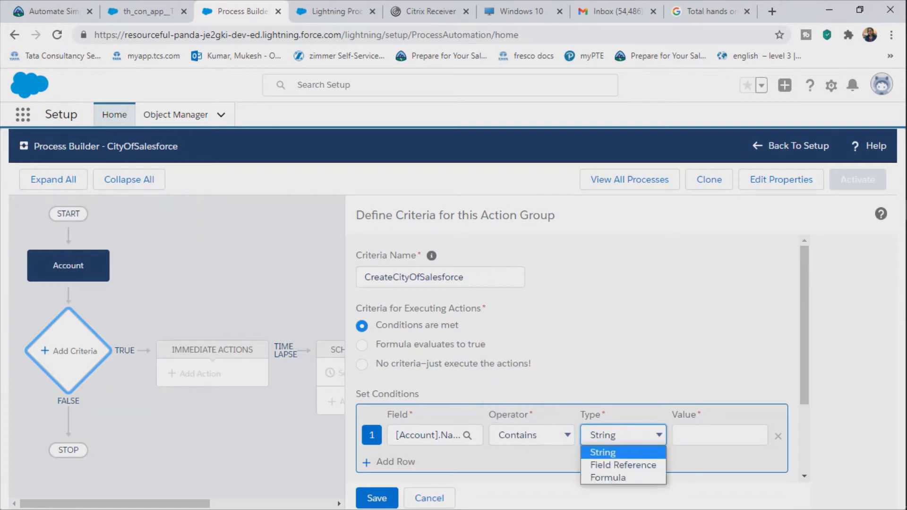
key(Return)
click(720, 435)
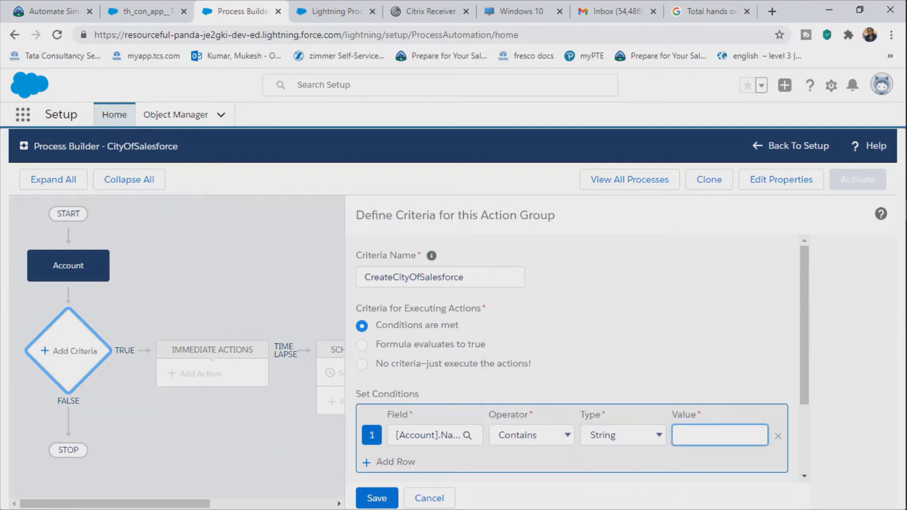
text(CityOfSalesforce)
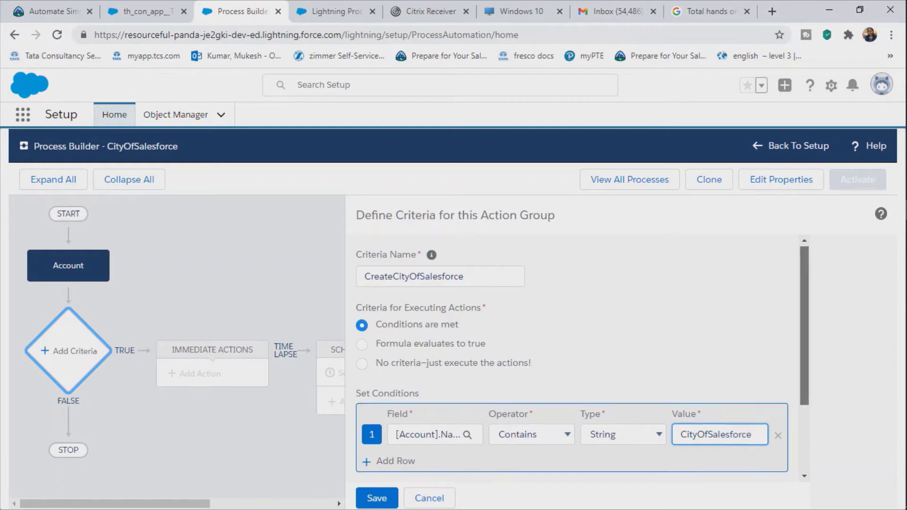
scroll(582, 358, down, 2)
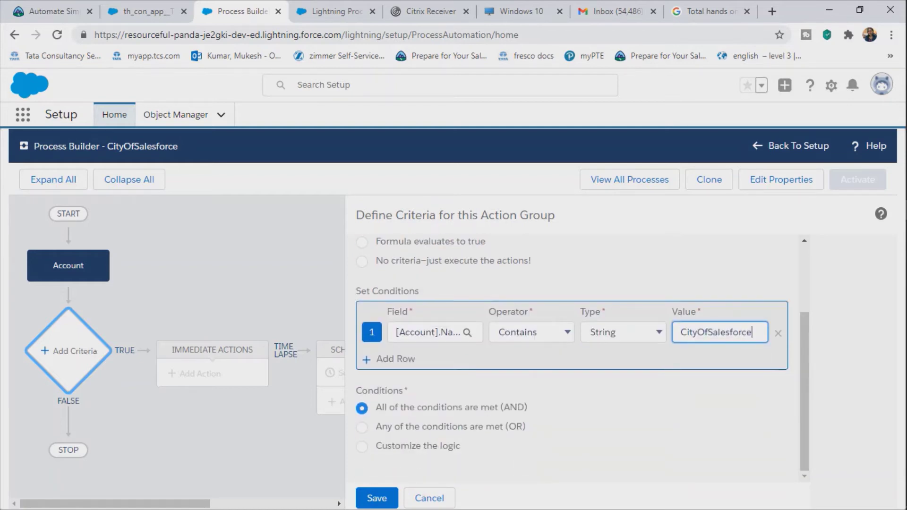
Step: Save the CreateCityOfSalesforce criteria and add an immediate action
click(377, 498)
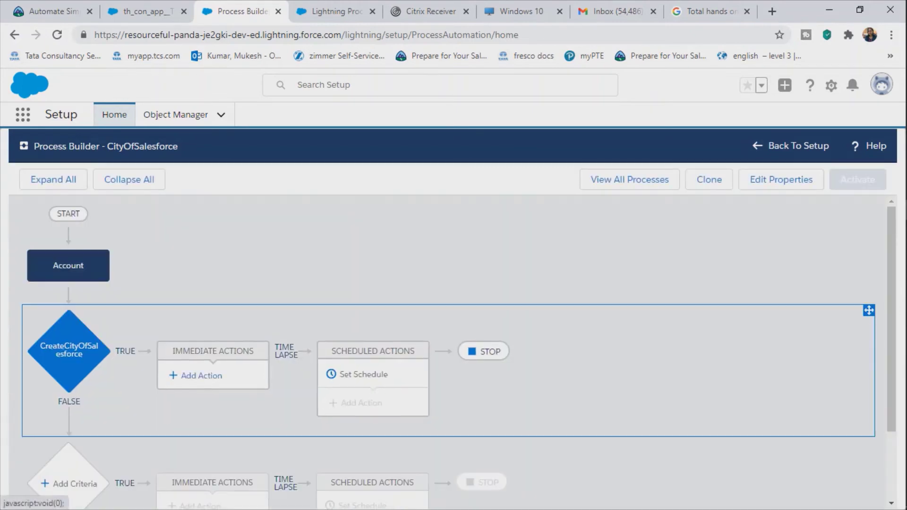
click(199, 375)
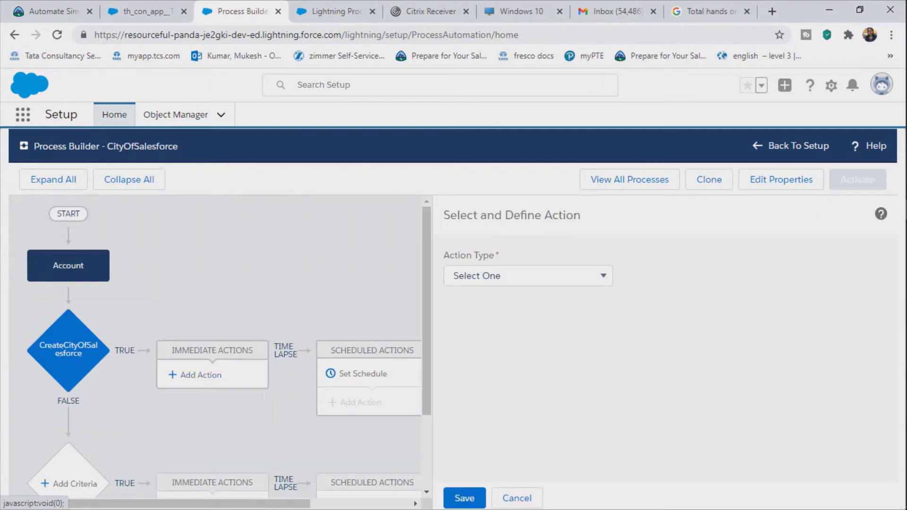
click(527, 276)
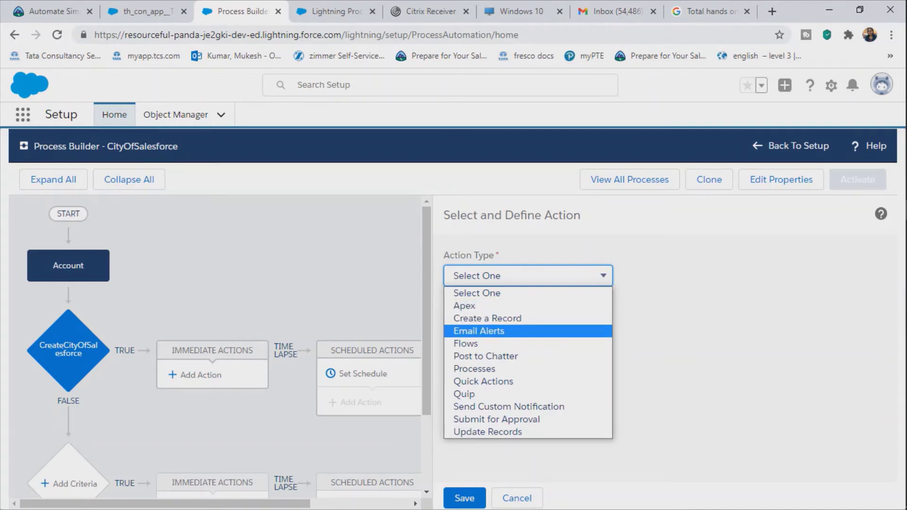
Step: Set the action type to Email Alerts
key(Down)
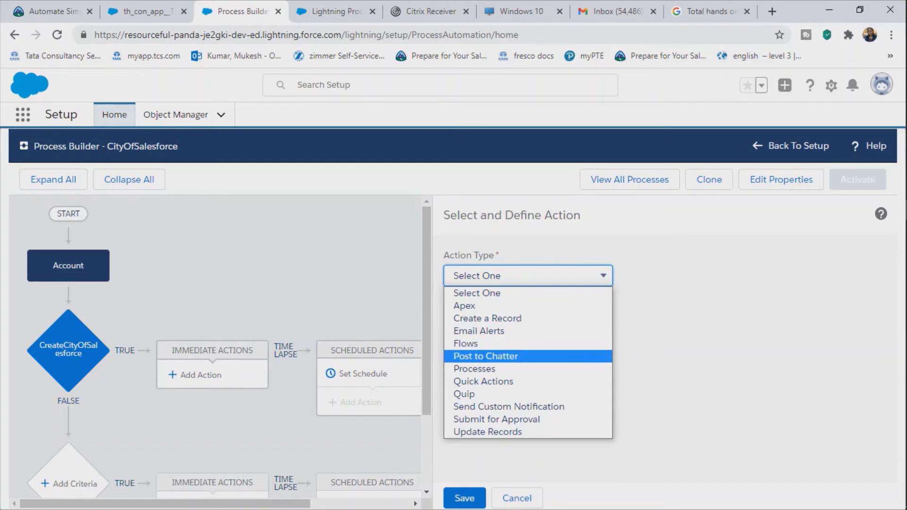
key(Down)
key(Down)
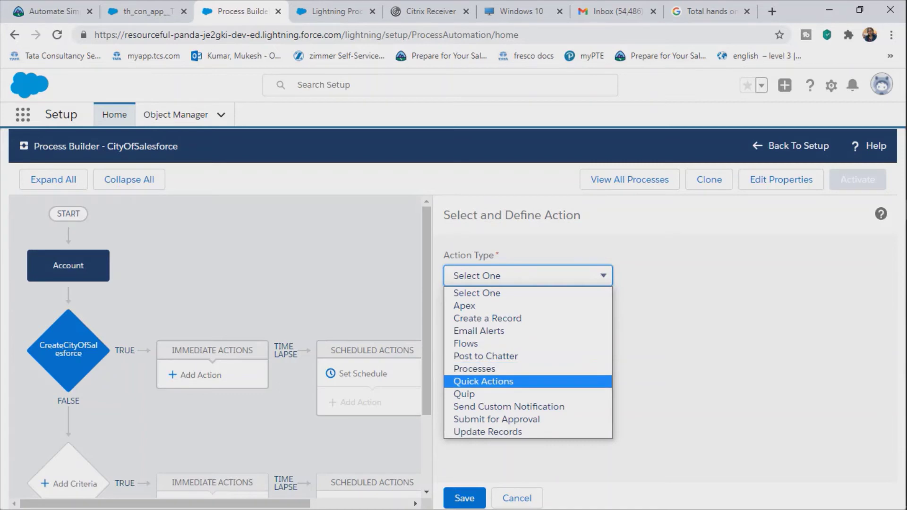
key(Down)
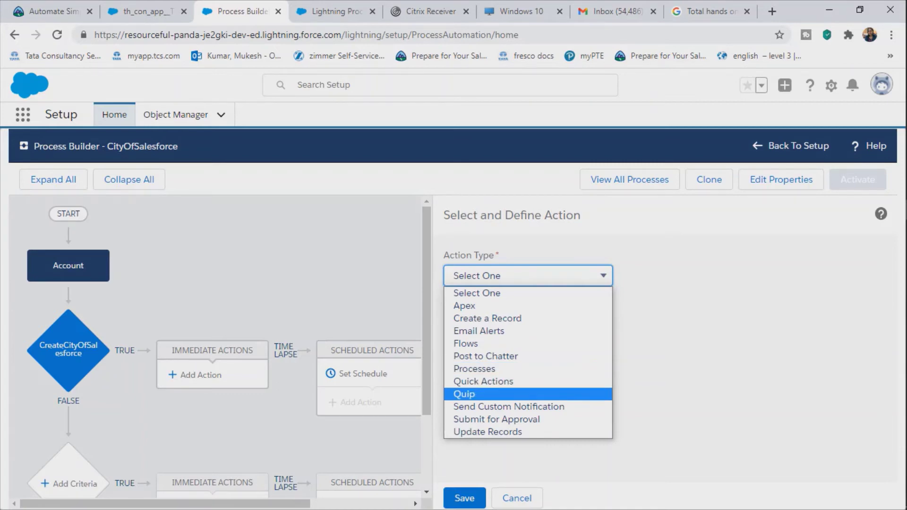
key(Down)
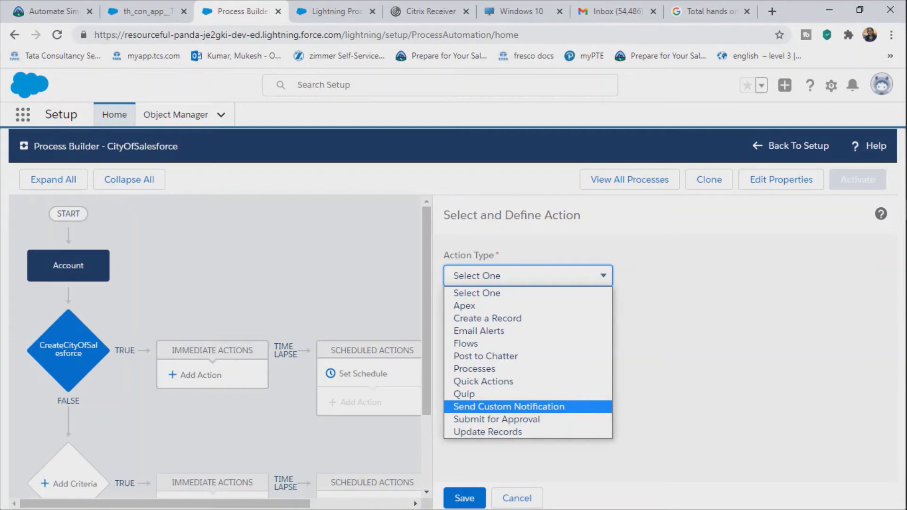
key(Down)
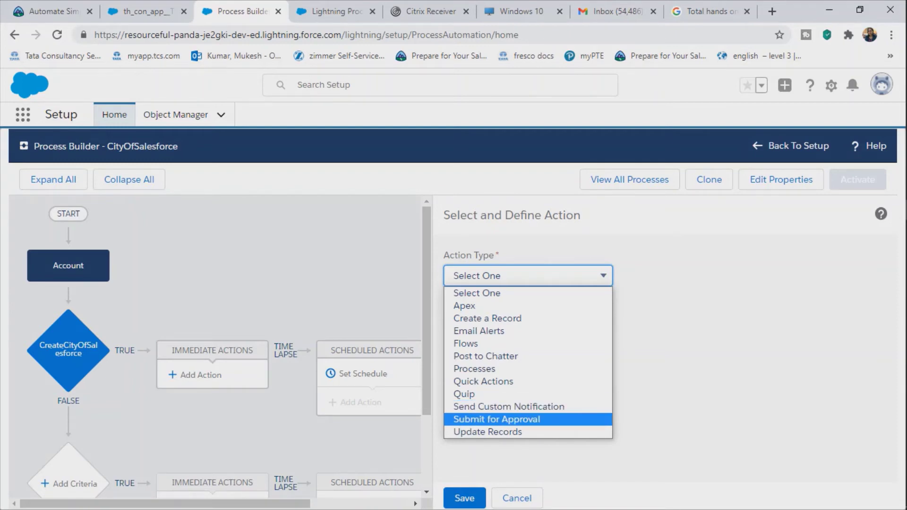
key(Down)
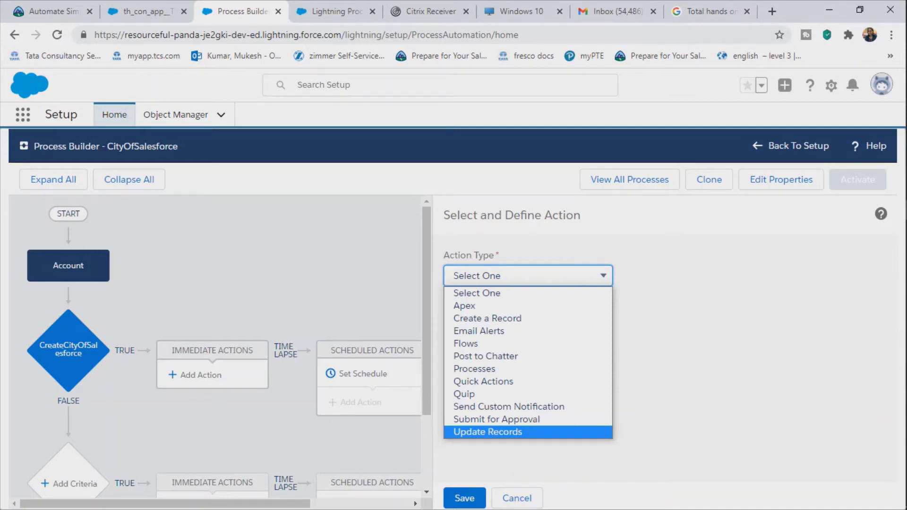
key(Up)
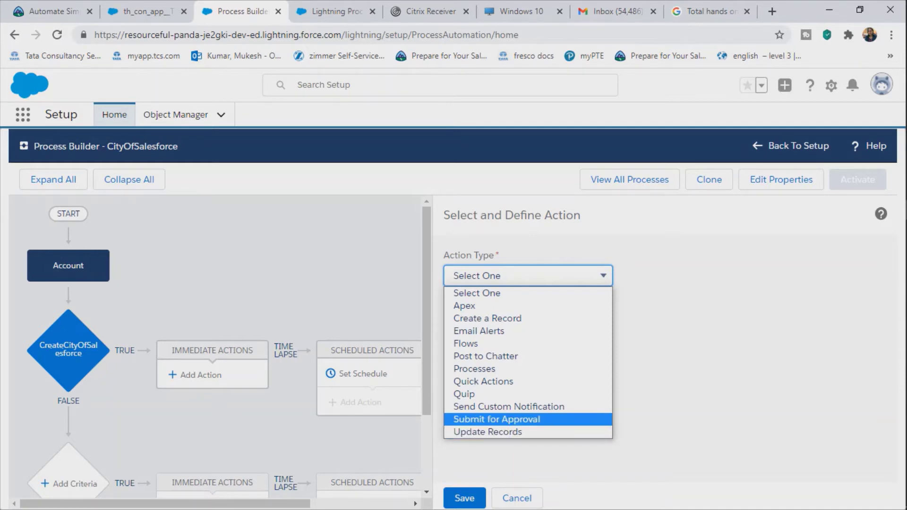
key(e)
key(Return)
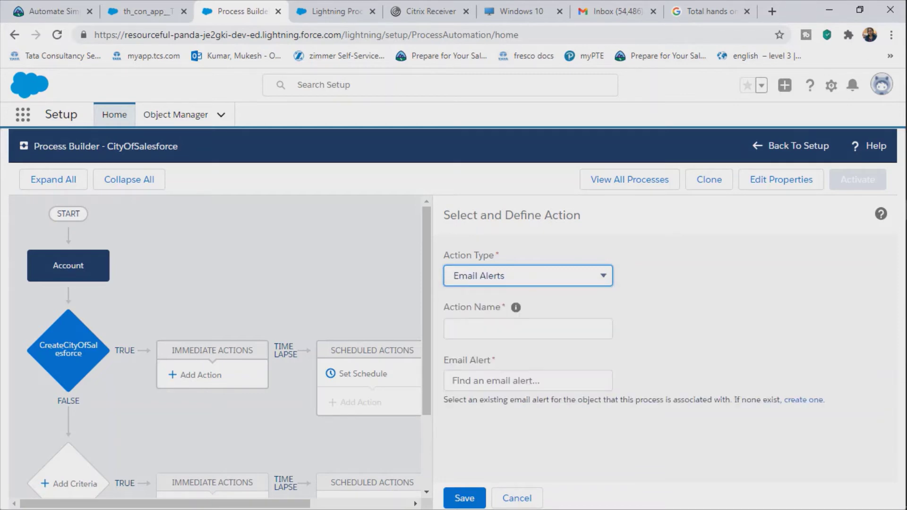
Step: Name the Email Alerts action SendWelcomeEamil
click(528, 329)
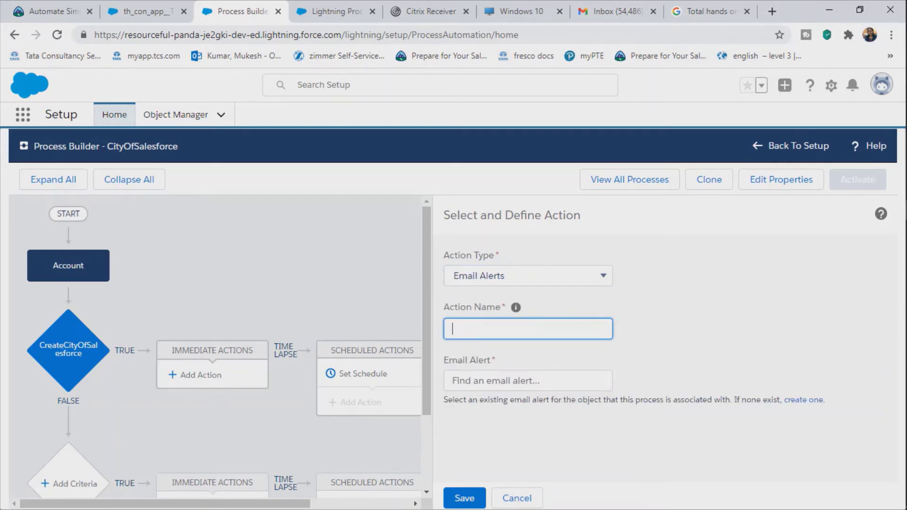
text(Send WelcomeEamil)
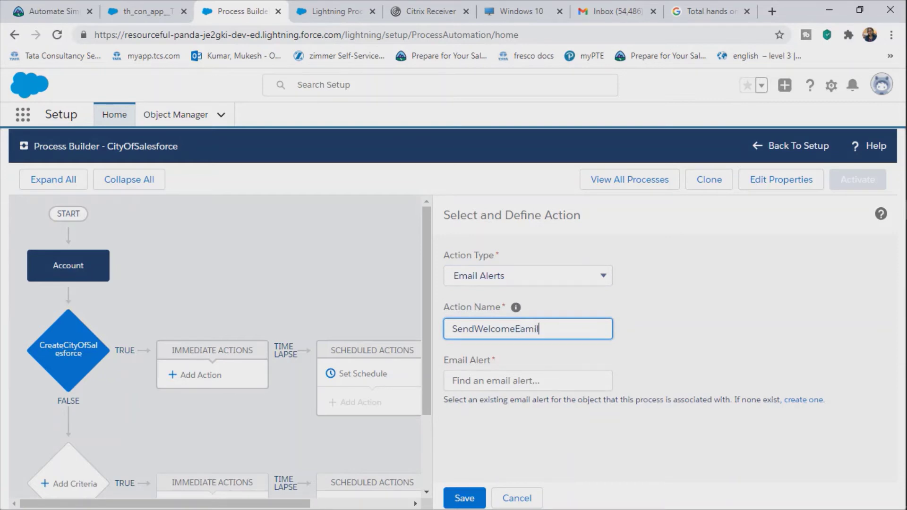
click(528, 380)
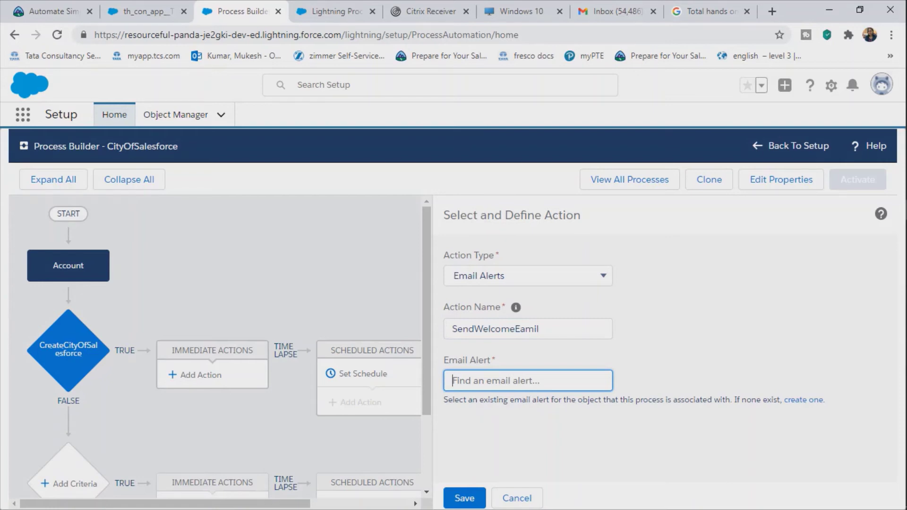
Step: Search for an existing email alert, find none, and go to create a new one
drag(537, 400, 719, 400)
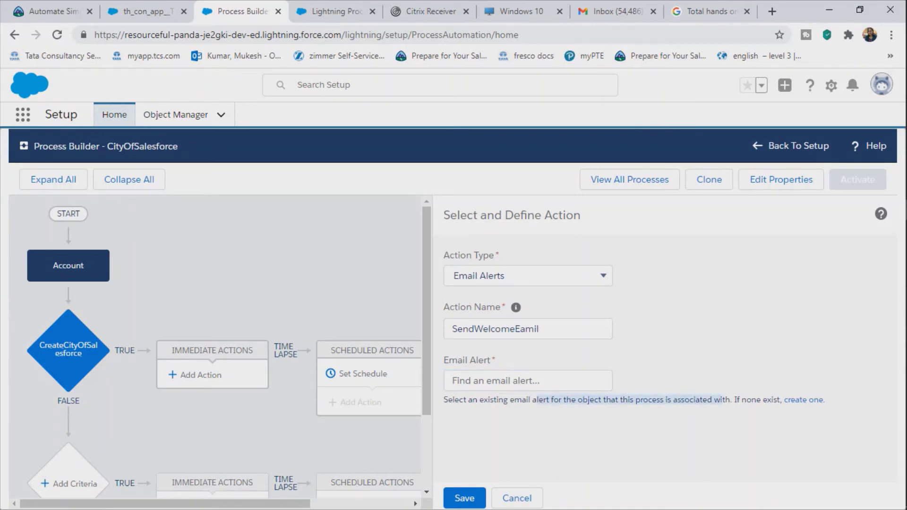
click(528, 381)
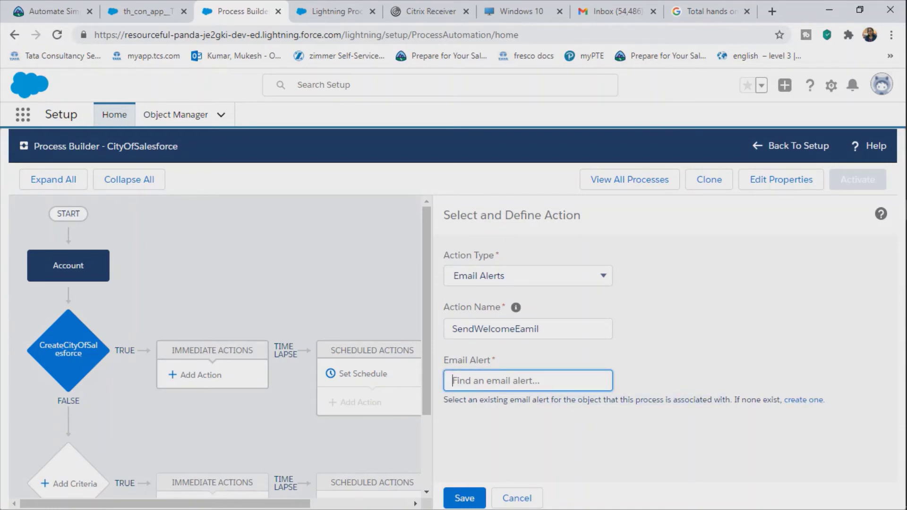
text(f)
key(BackSpace)
text(mu)
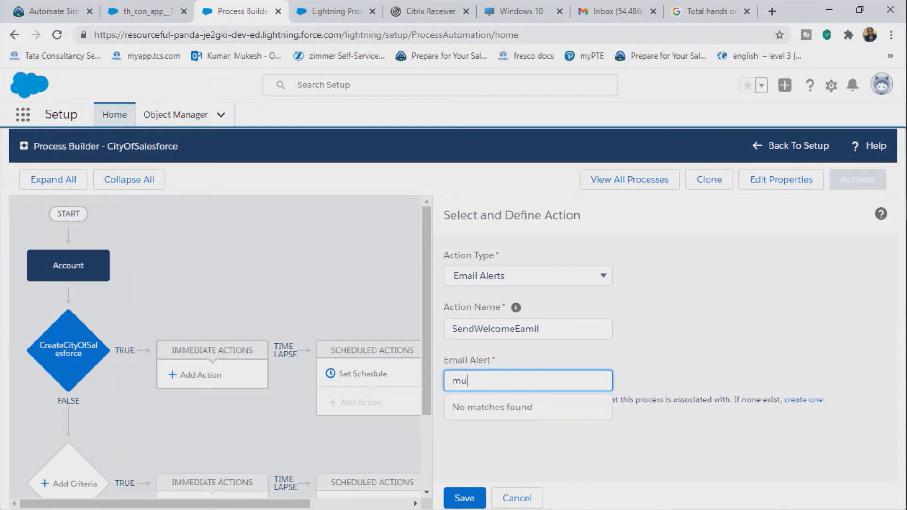
key(BackSpace)
key(BackSpace)
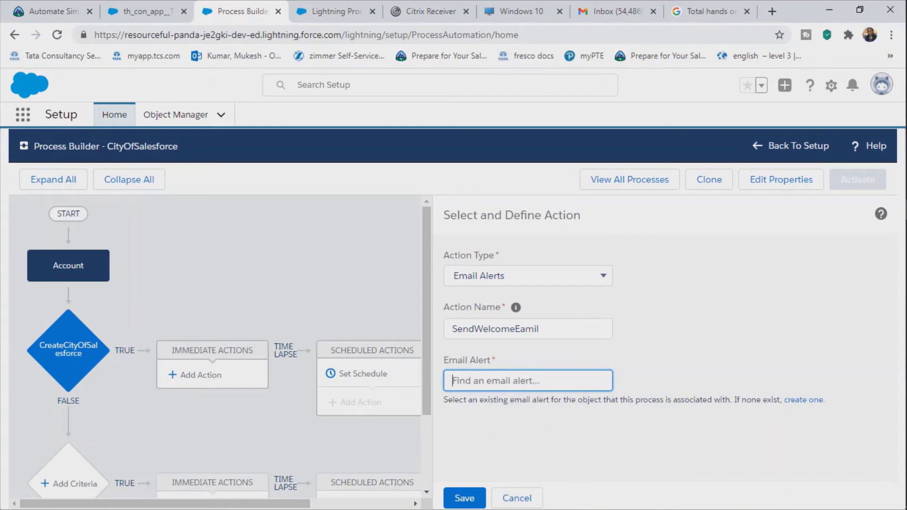
text(ema)
key(BackSpace)
key(BackSpace)
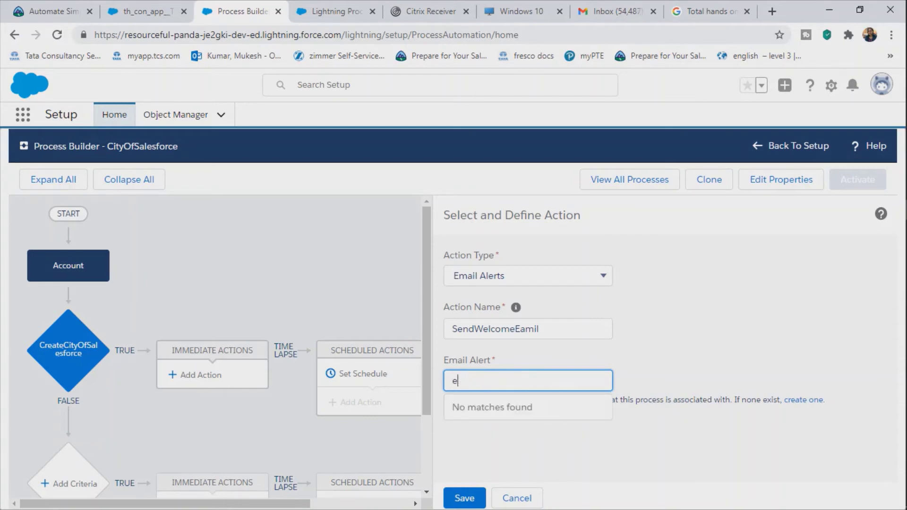
key(BackSpace)
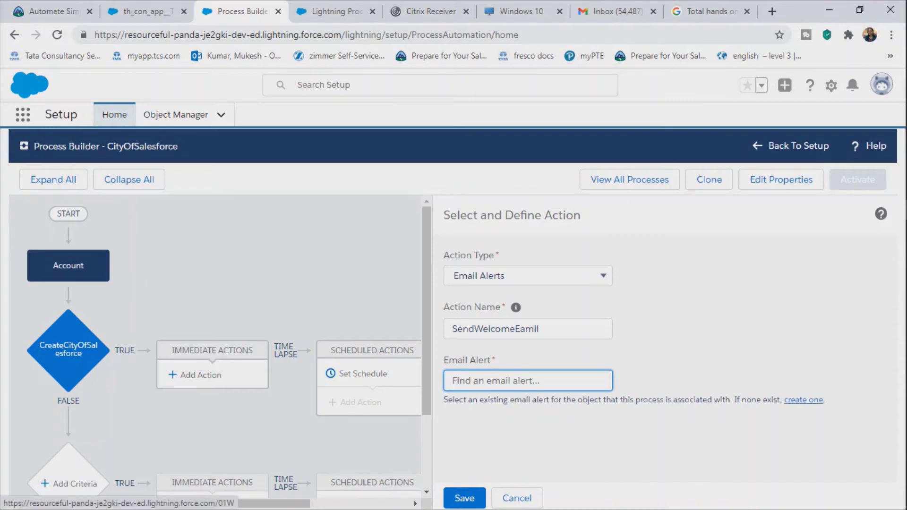
click(804, 400)
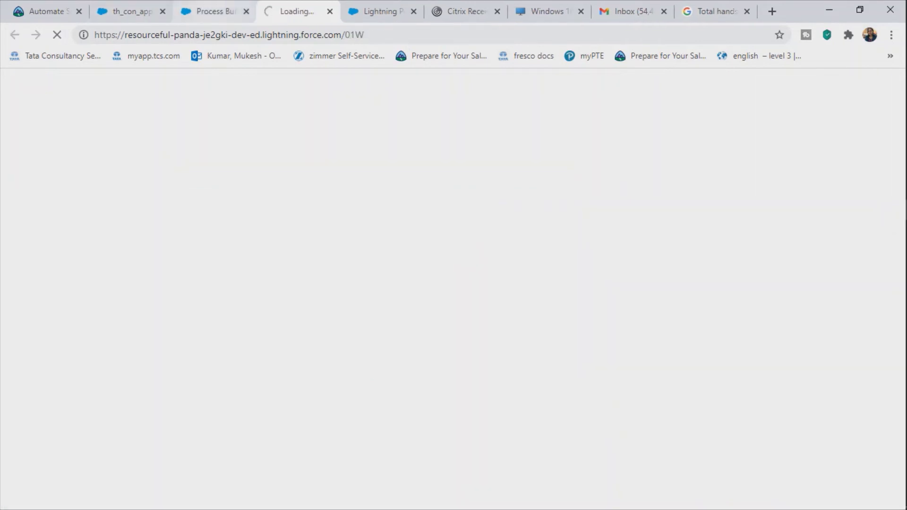
Step: Start a new email alert with the description 'Welcome To Salesforce'
click(215, 11)
click(297, 11)
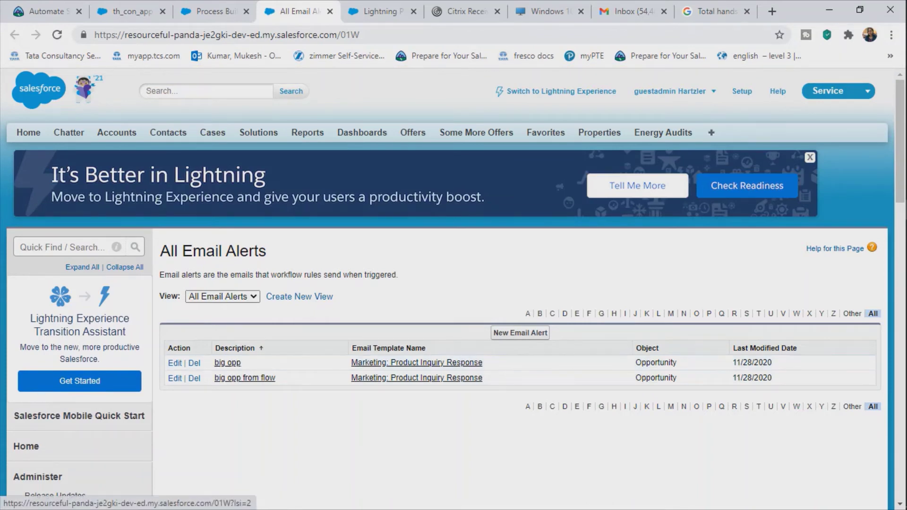
click(520, 333)
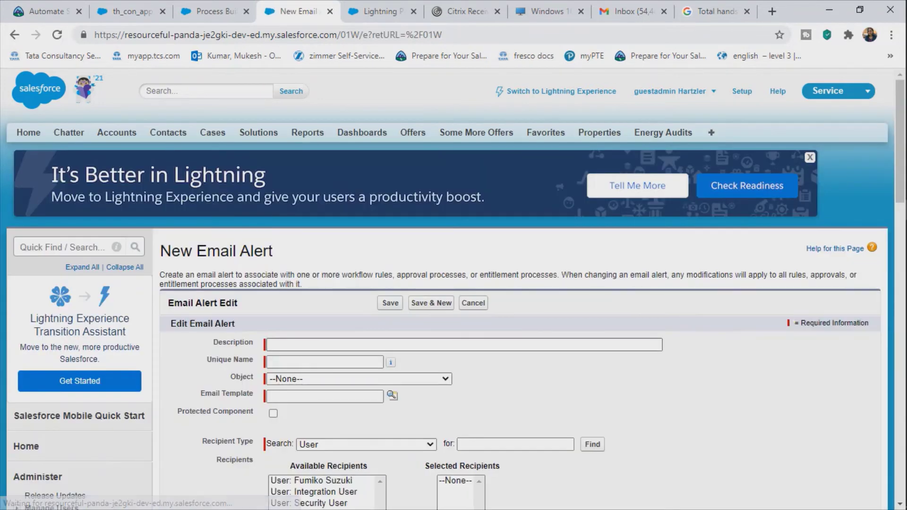
click(463, 345)
text(We)
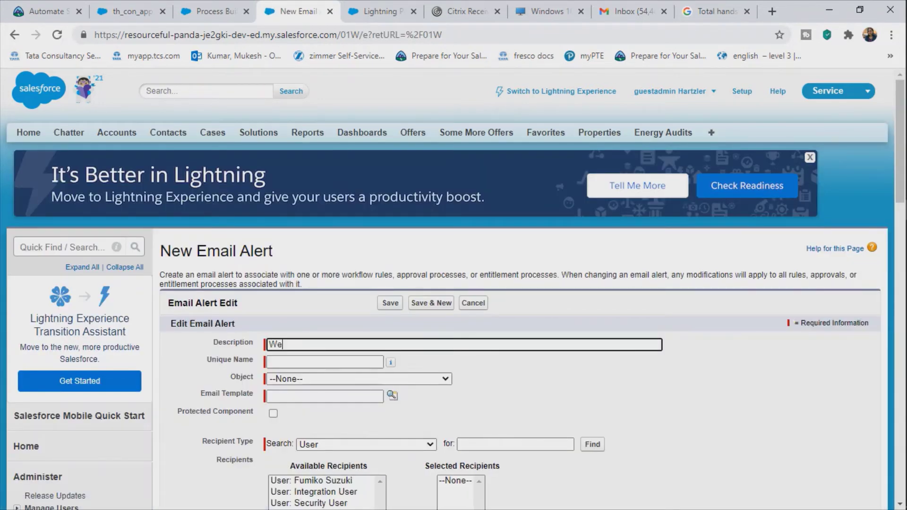
text(lcome)
text(!)
text(To)
text( Salesfor)
text(ce)
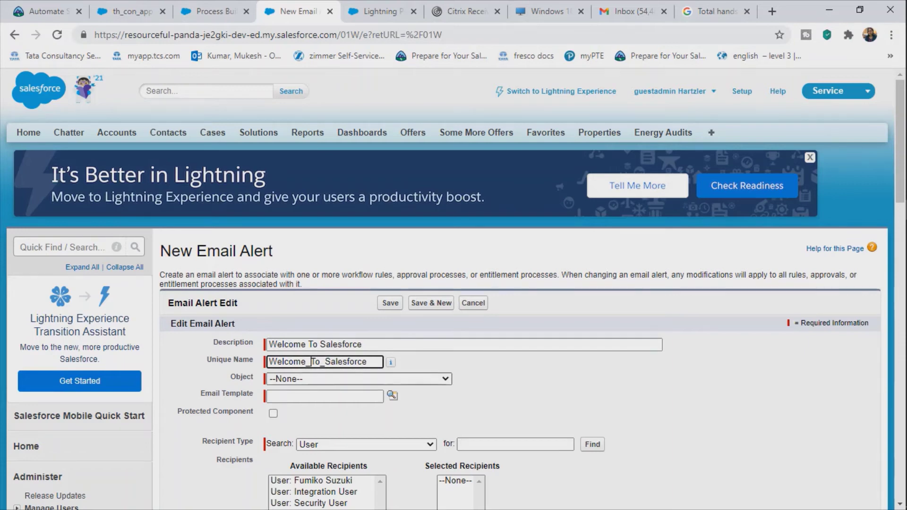
Step: Set the alert's object to Account and look up an email template
click(359, 378)
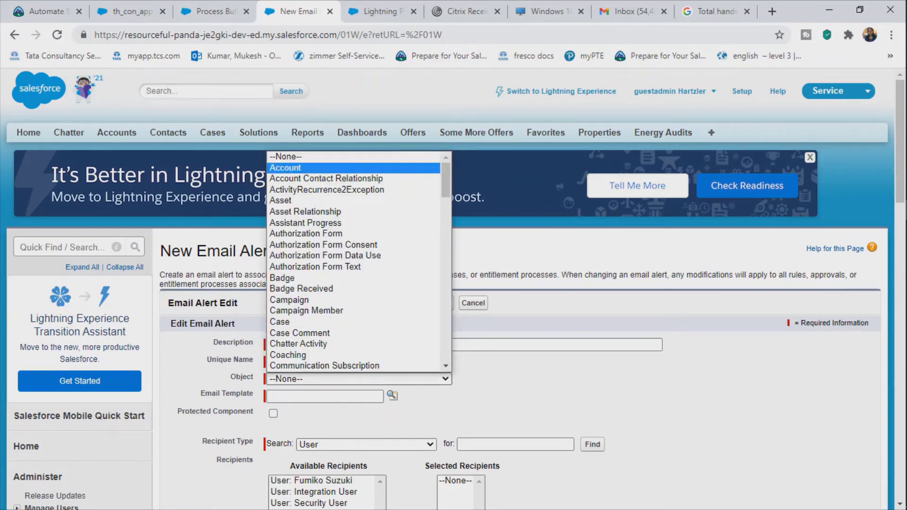
click(307, 168)
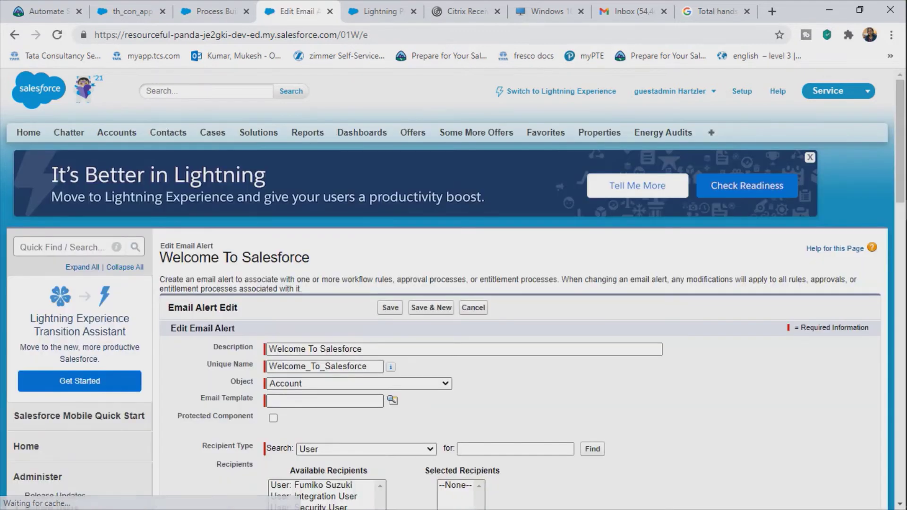
click(324, 400)
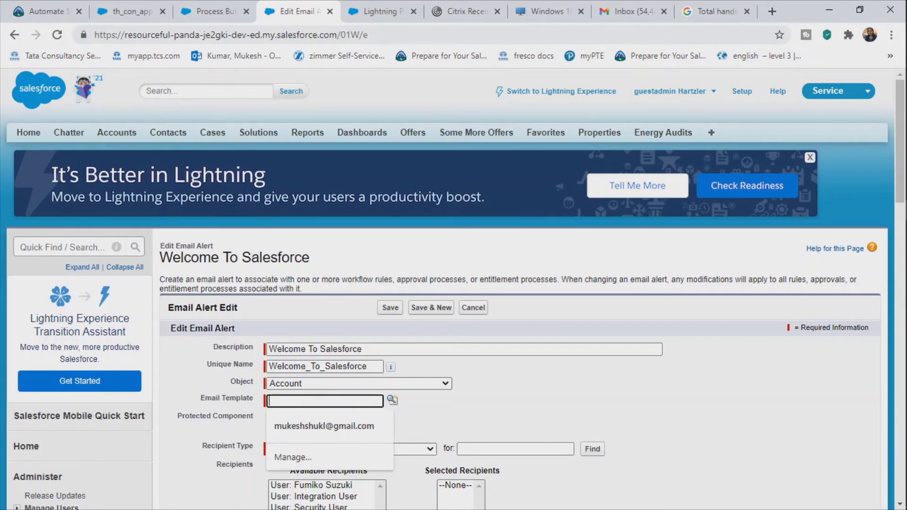
click(392, 400)
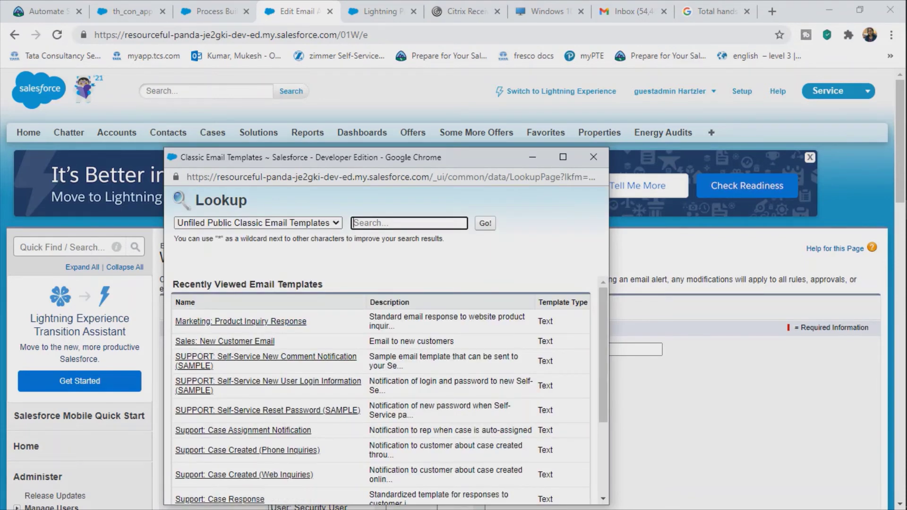
Step: Pick the 'Marketing: Product Inquiry Response' template from the lookup list
scroll(380, 392, down, 3)
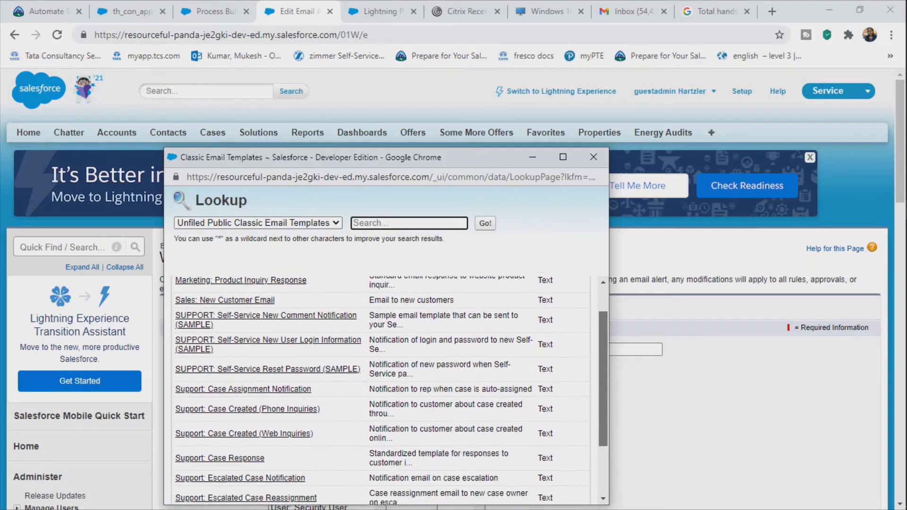
scroll(380, 392, down, 5)
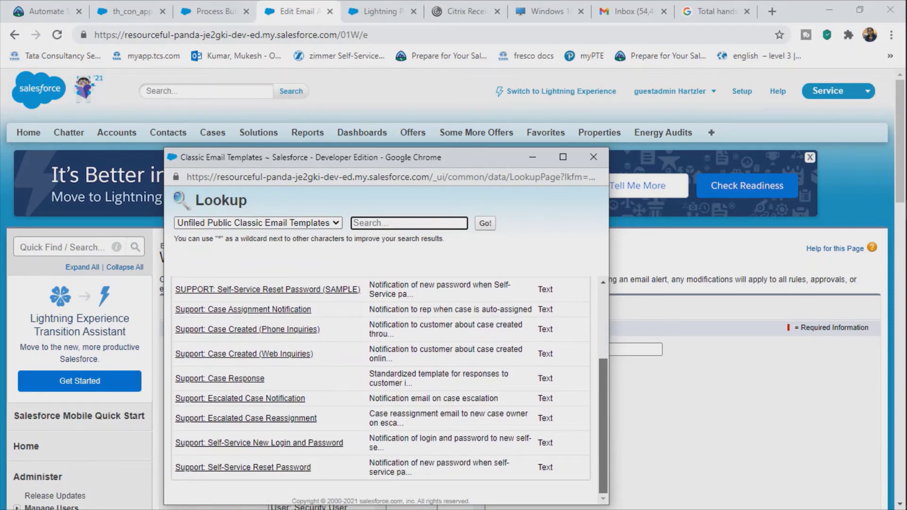
scroll(380, 392, up, 3)
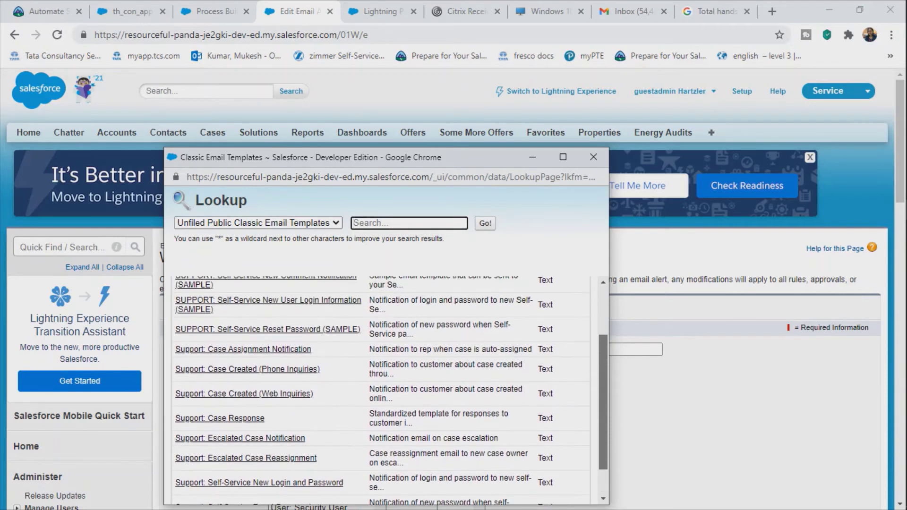
scroll(380, 392, up, 5)
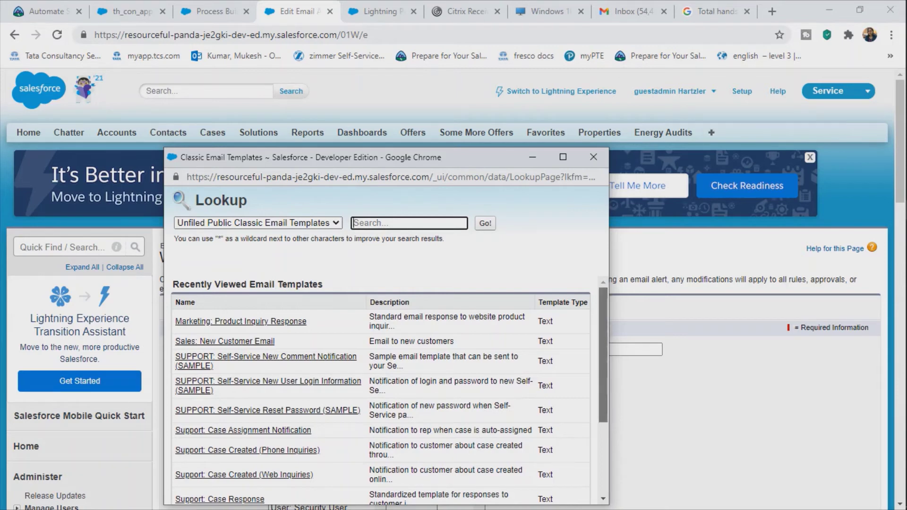
scroll(380, 392, down, 8)
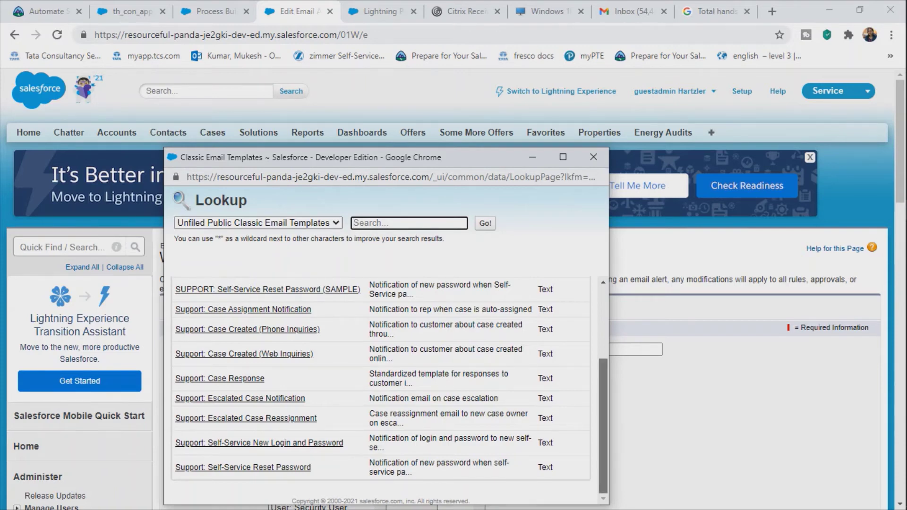
scroll(381, 392, up, 8)
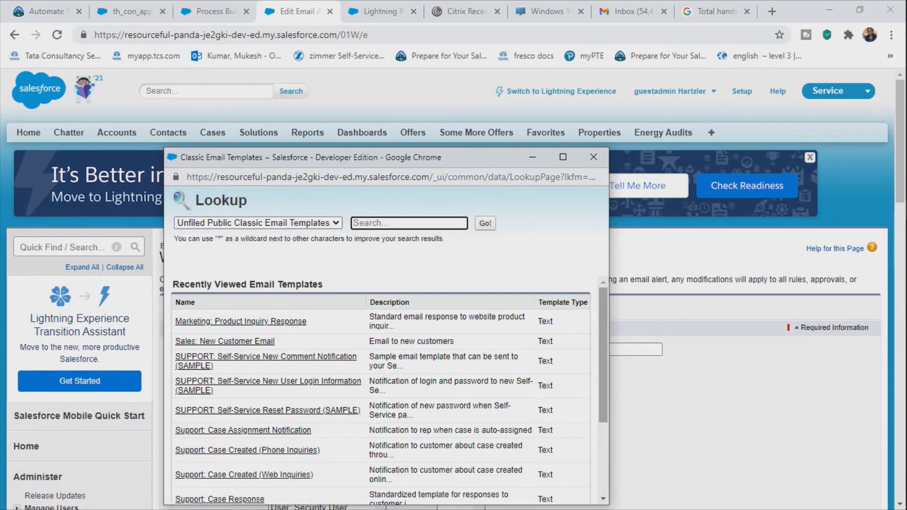
scroll(264, 363, down, 1)
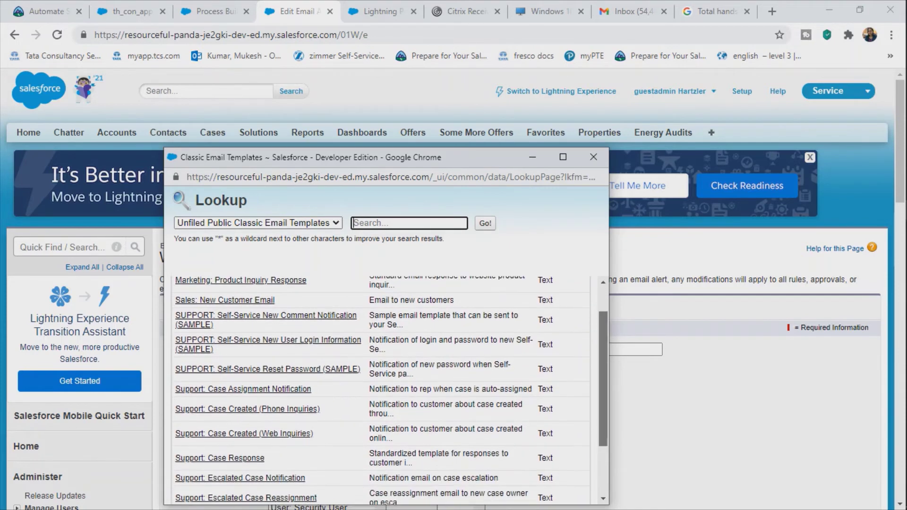
scroll(381, 389, down, 2)
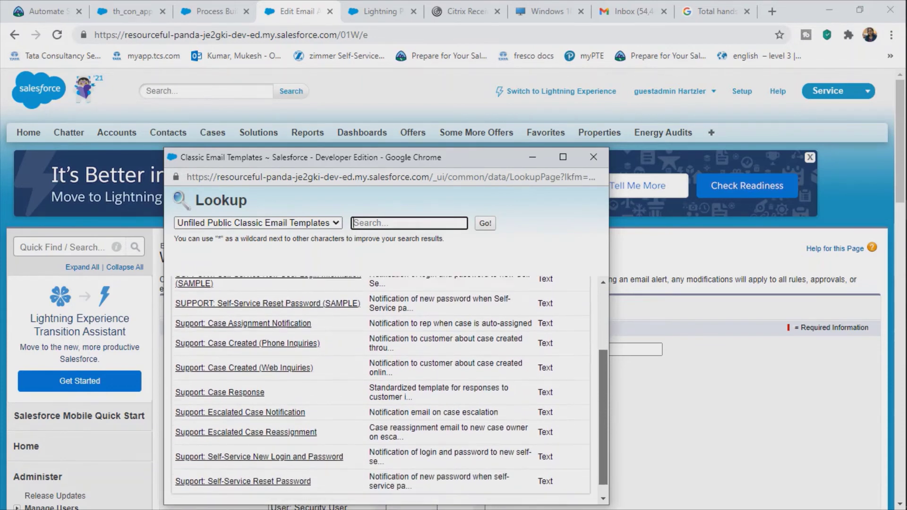
scroll(381, 390, down, 1)
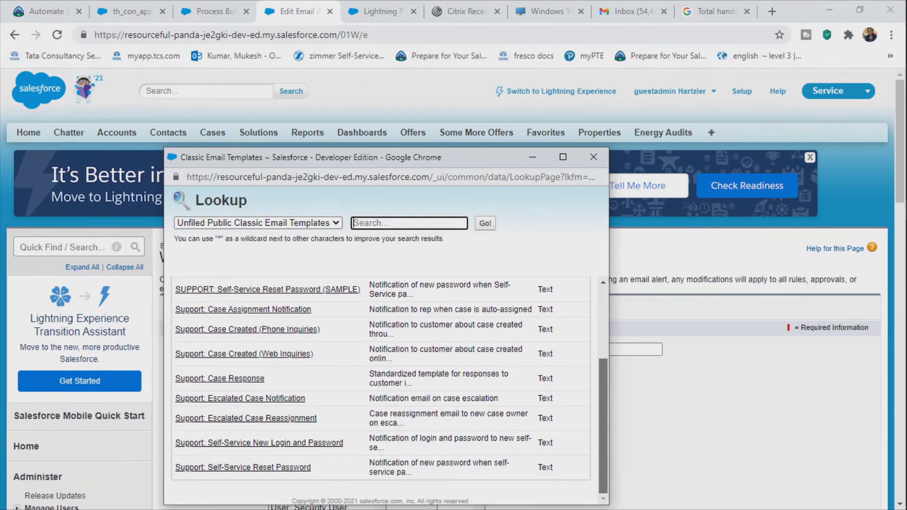
scroll(380, 389, up, 4)
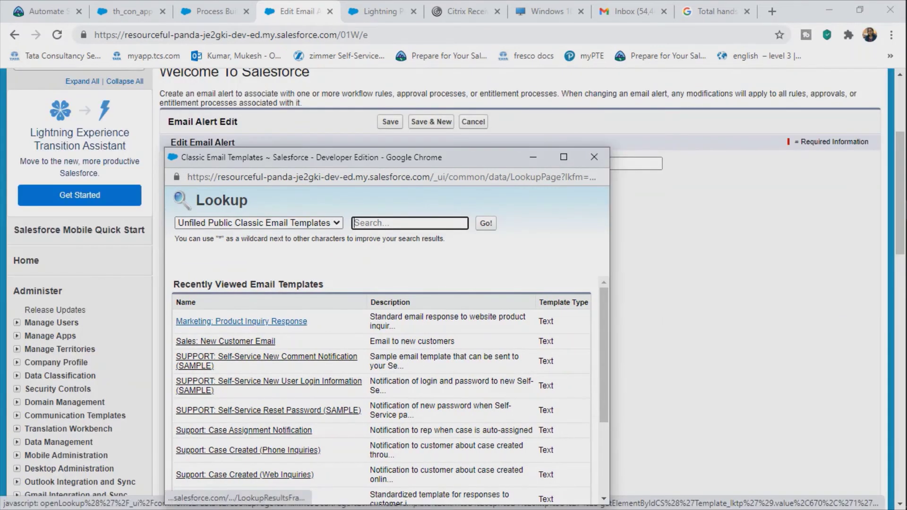
click(241, 321)
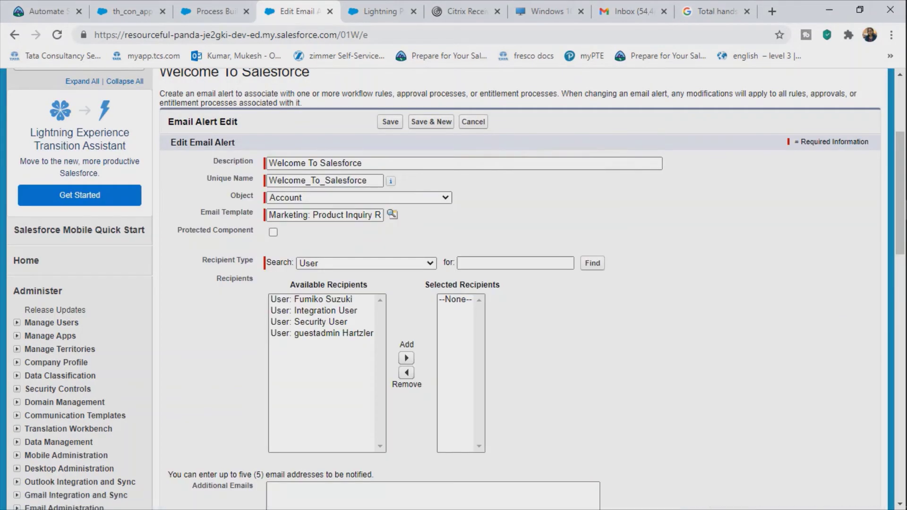
Step: Keep Recipient Type as User and add all four available users as recipients
click(366, 263)
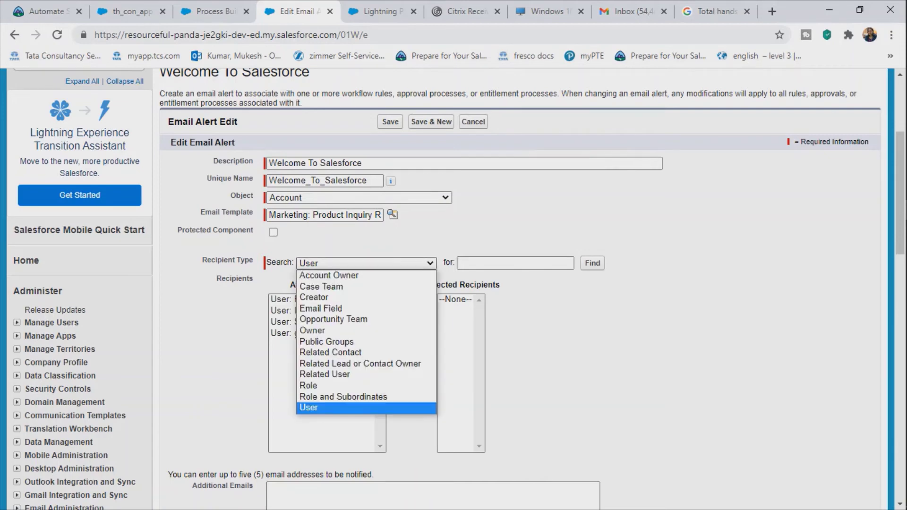
click(366, 408)
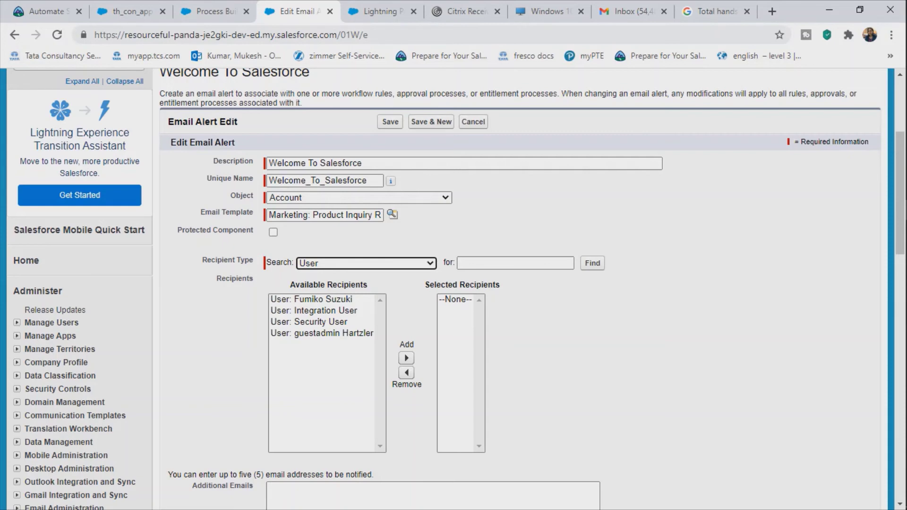
click(312, 300)
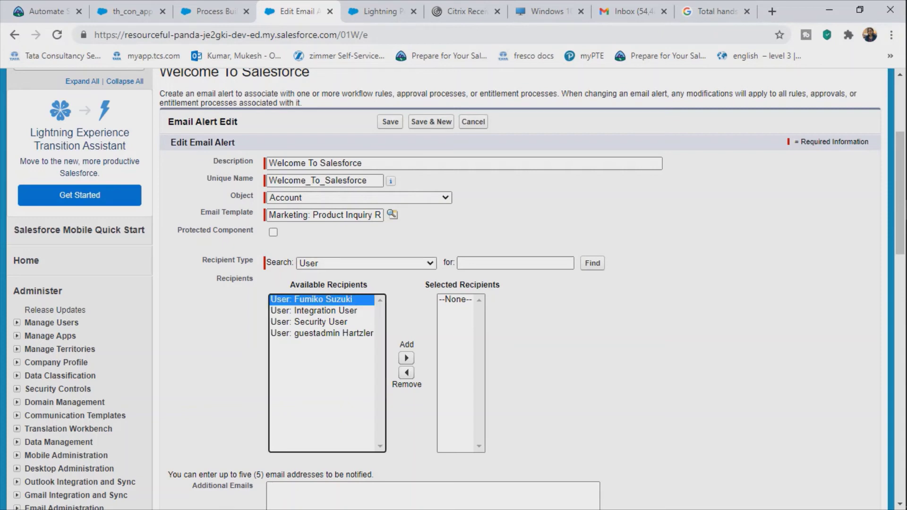
key(shift+Down)
key(shift+Down)
key(shift+Down)
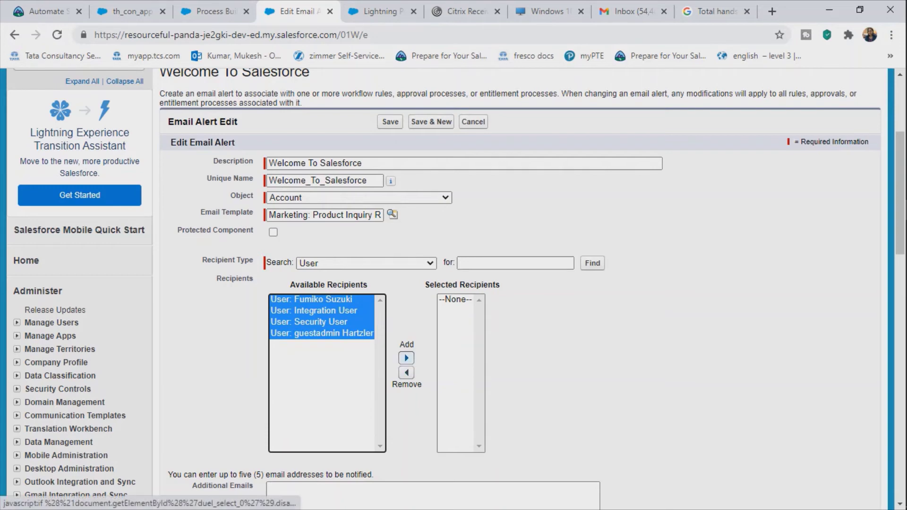
click(407, 358)
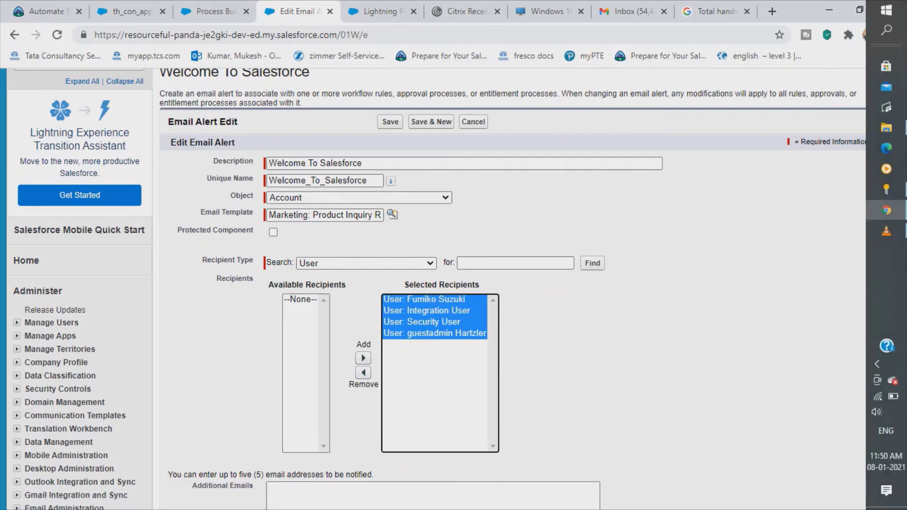
click(886, 231)
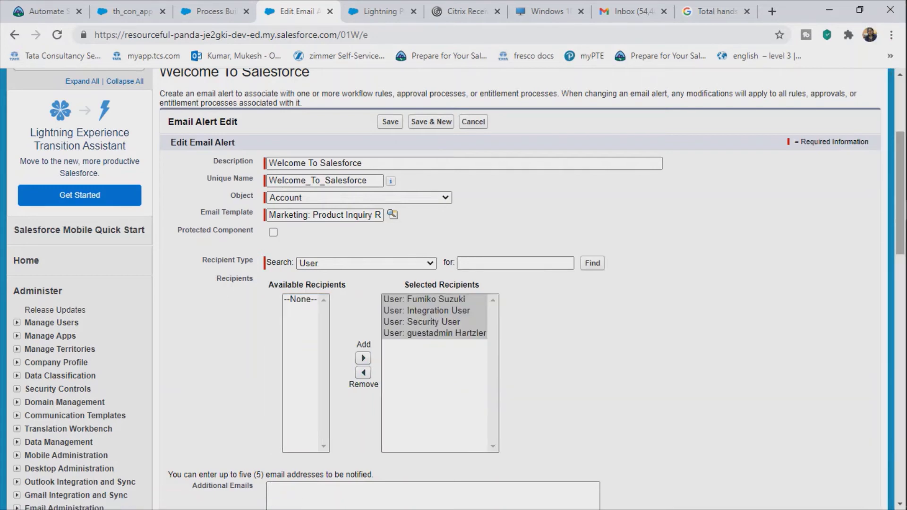
drag(900, 230, 900, 314)
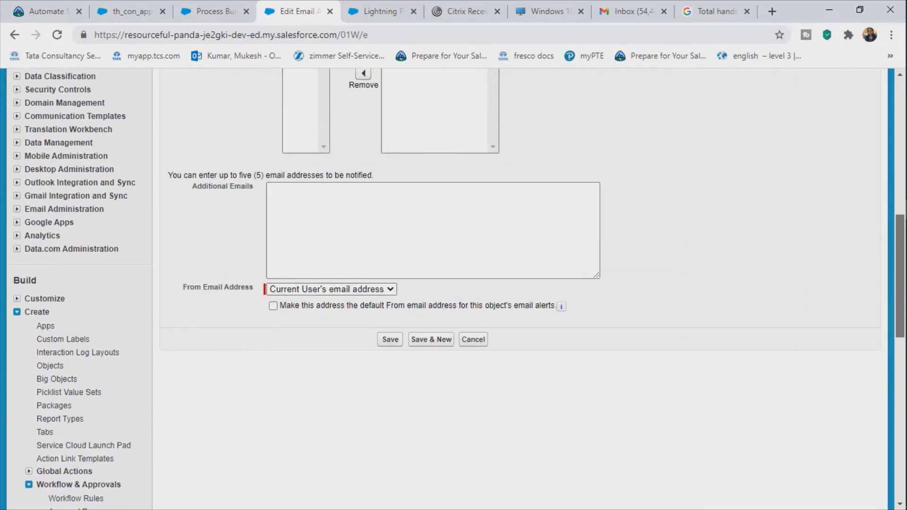
Step: Enter the Gmail notification address in Additional Emails and save the alert
click(272, 189)
text(m)
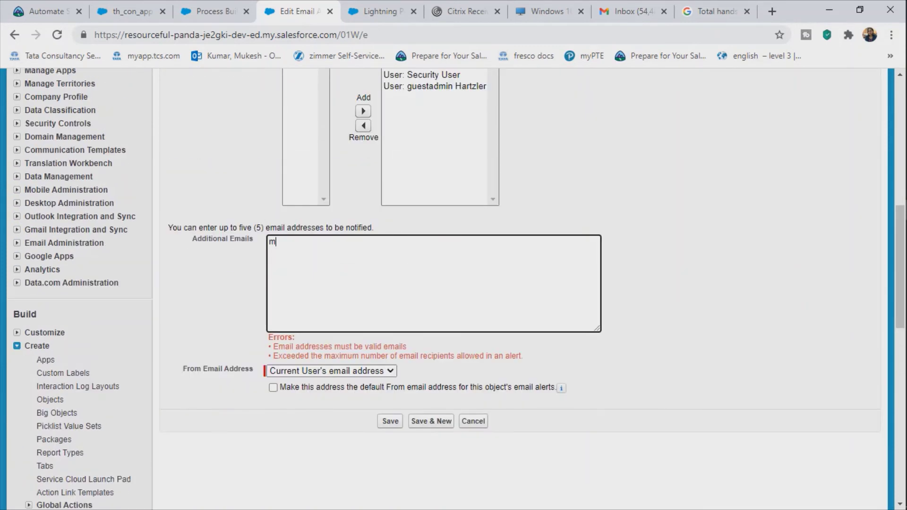
text(uk)
key(BackSpace)
key(BackSpace)
key(BackSpace)
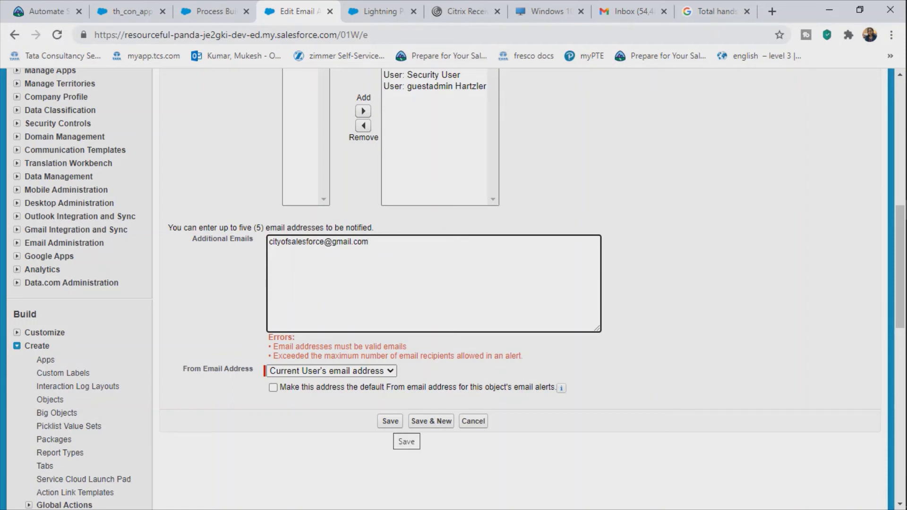
click(392, 421)
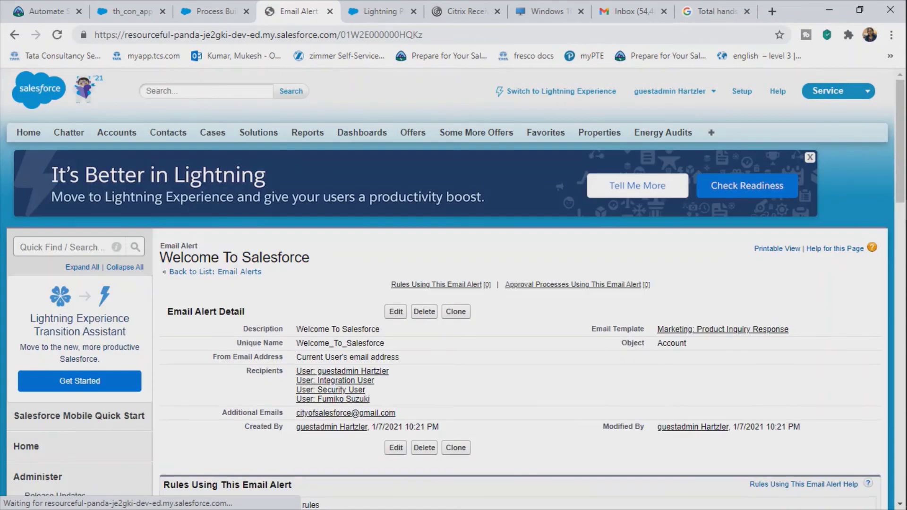
Step: Review the saved Welcome To Salesforce alert page, then switch back to Process Builder
mouse_move(905, 180)
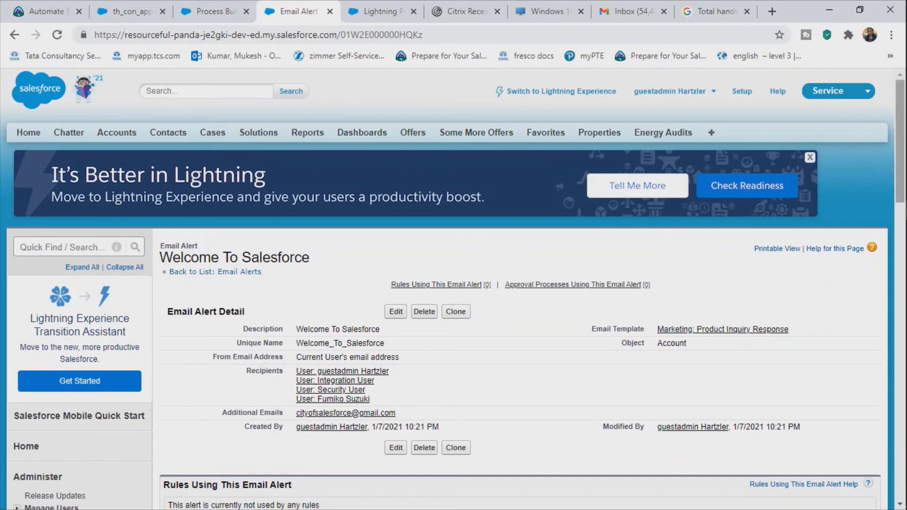
scroll(900, 142, down, 7)
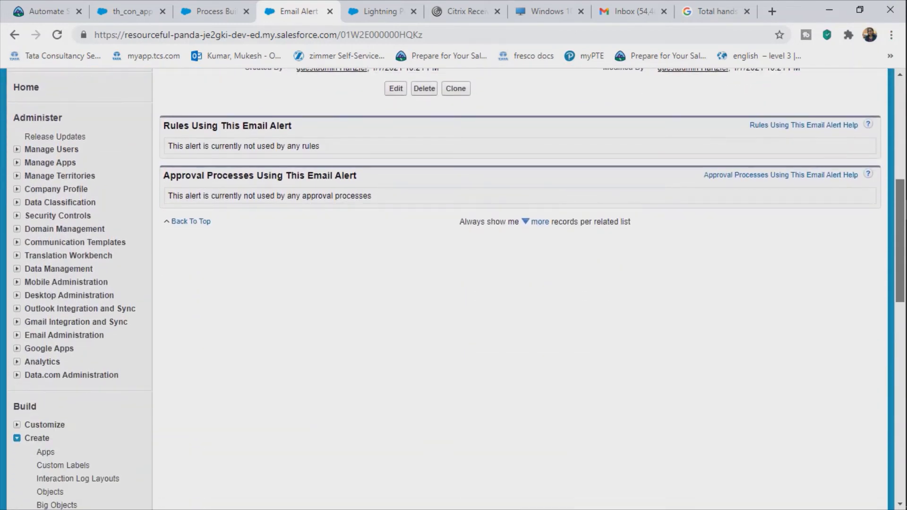
scroll(520, 284, down, 11)
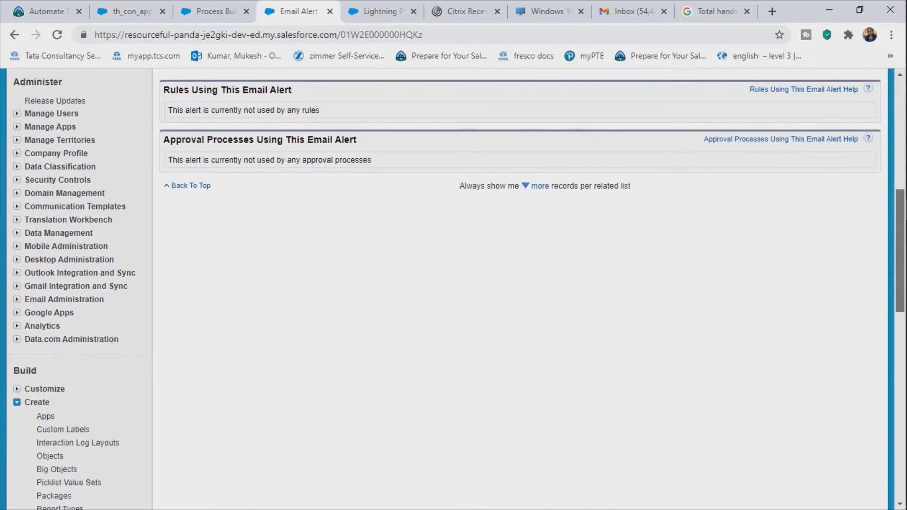
scroll(520, 283, up, 18)
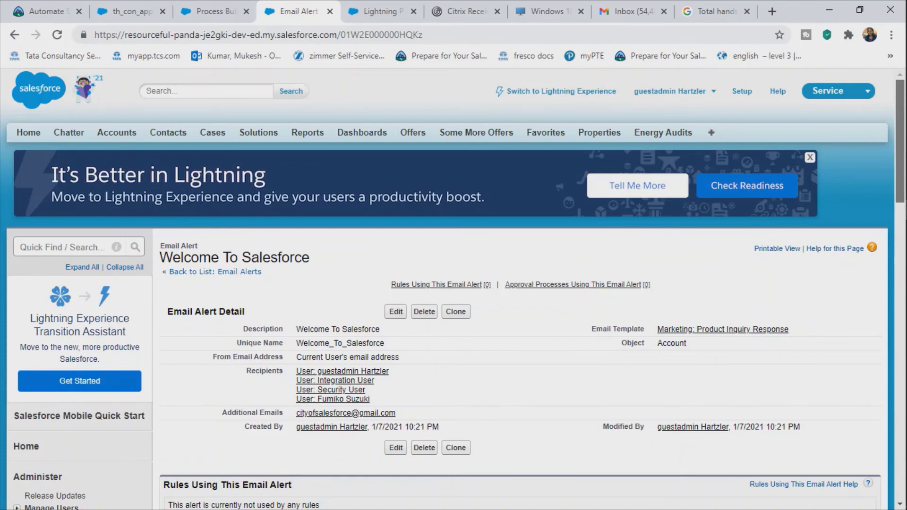
scroll(520, 283, down, 5)
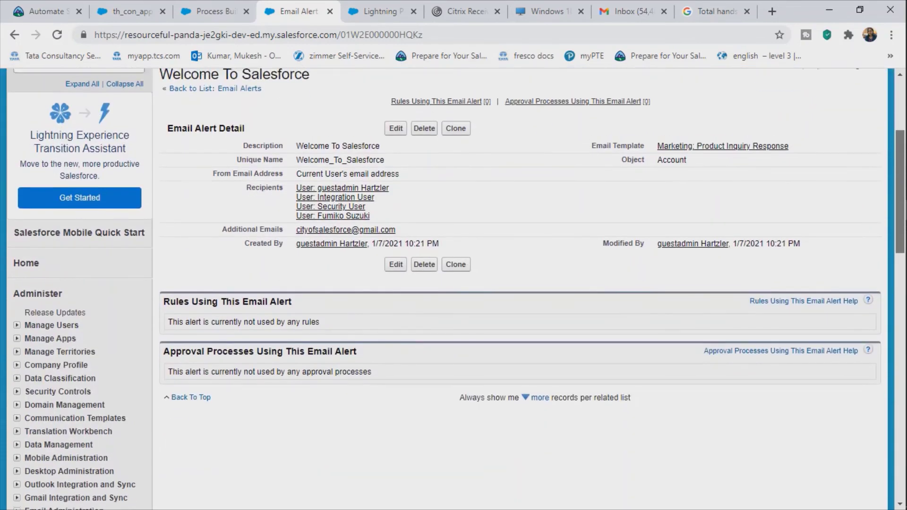
scroll(519, 283, up, 5)
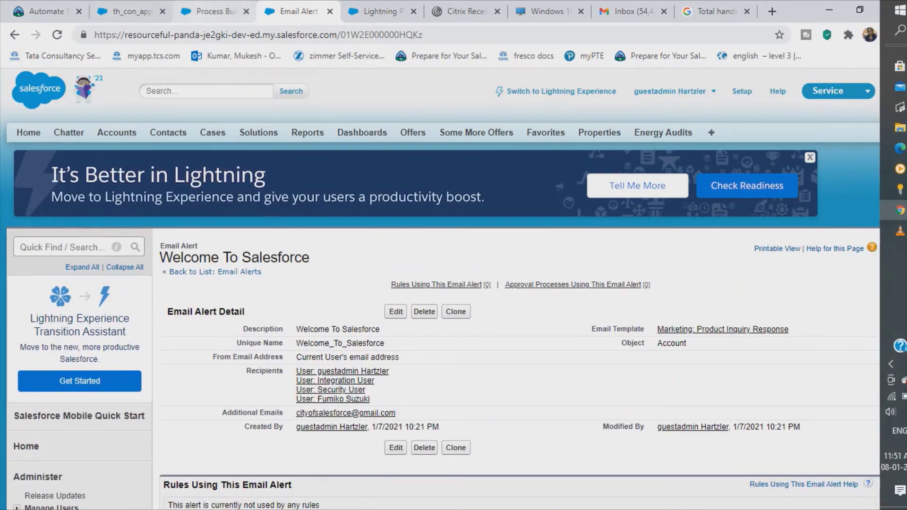
key(ctrl+shift+Tab)
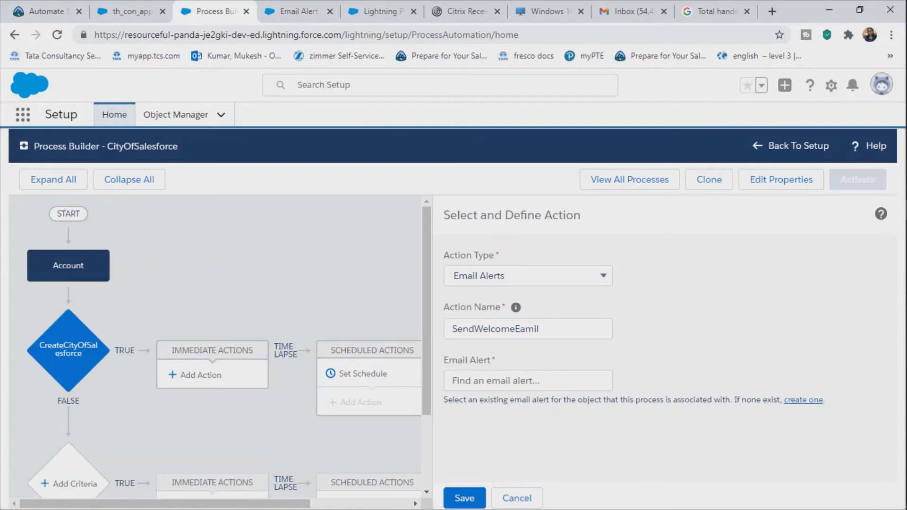
Step: Recheck the alert details, then save the SendWelcomeEamil email alert action
key(ctrl+Tab)
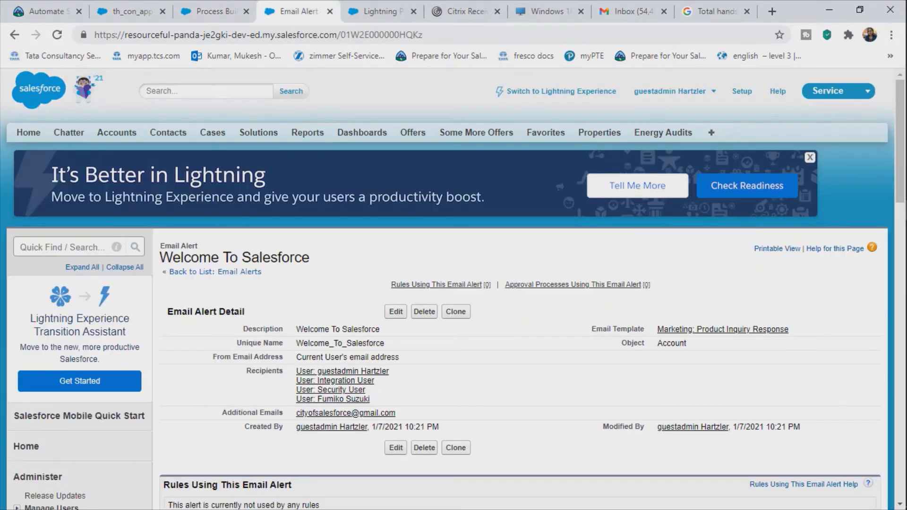
key(ctrl+shift+Tab)
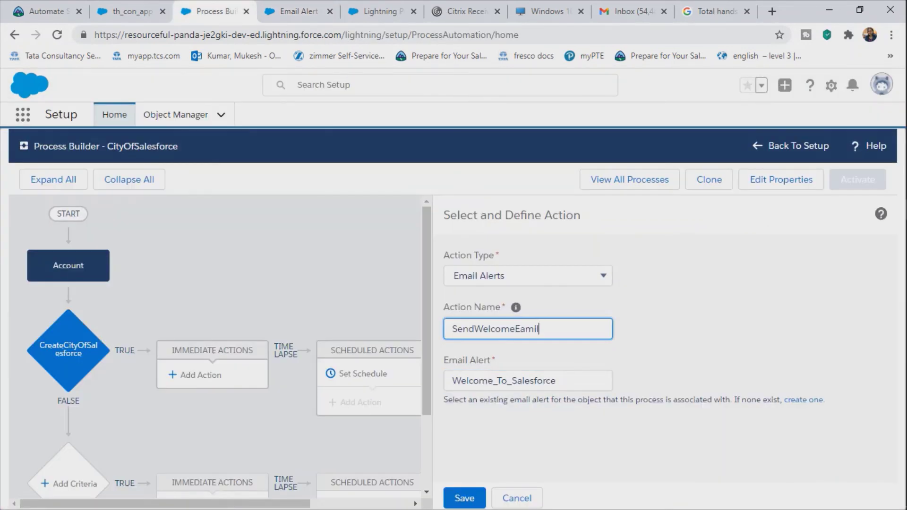
click(464, 498)
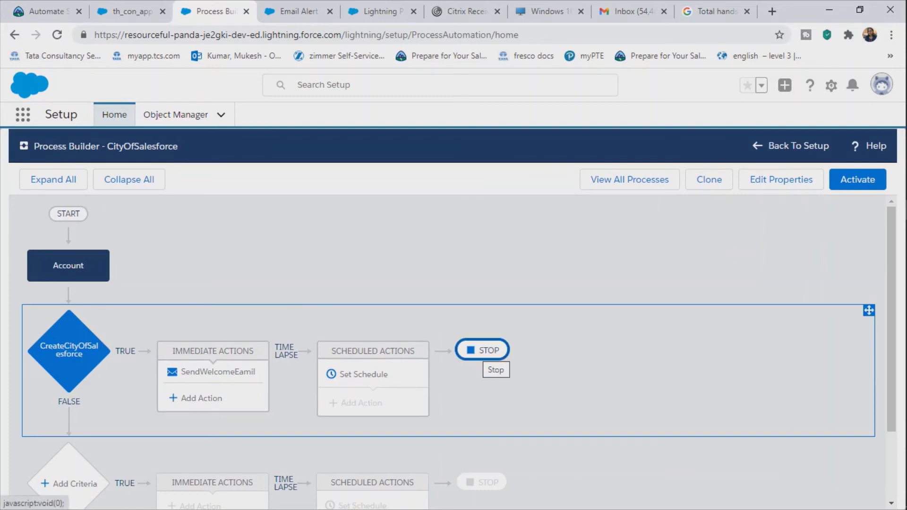
Step: Select the CreateCityOfSalesforce criteria and start activating the CityOfSalesforce process
mouse_move(906, 368)
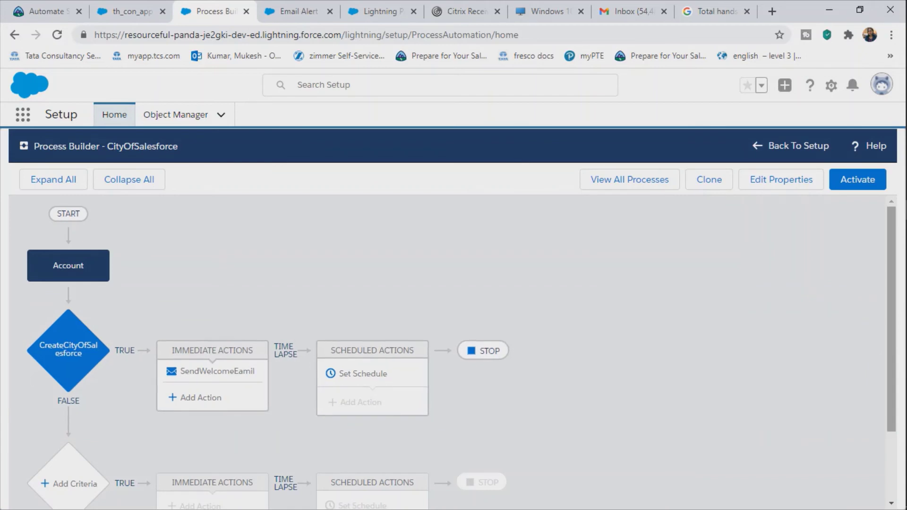
scroll(452, 350, down, 1)
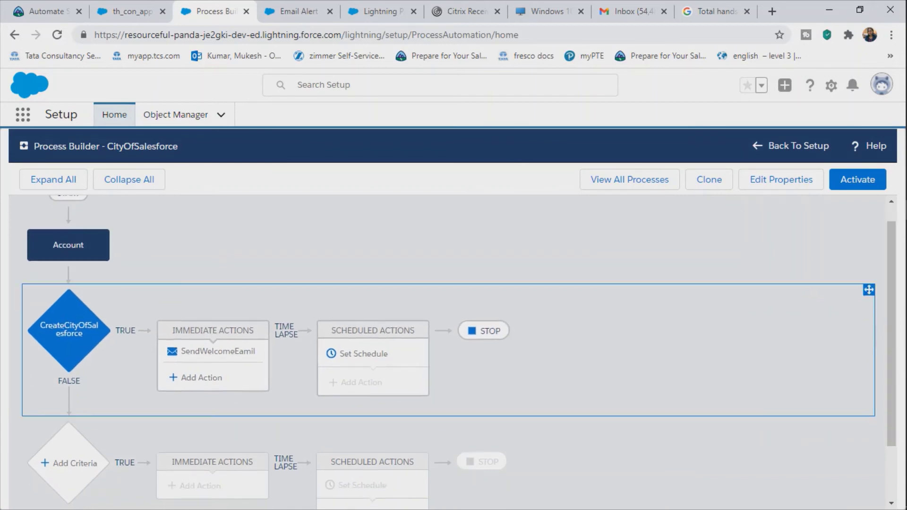
click(449, 350)
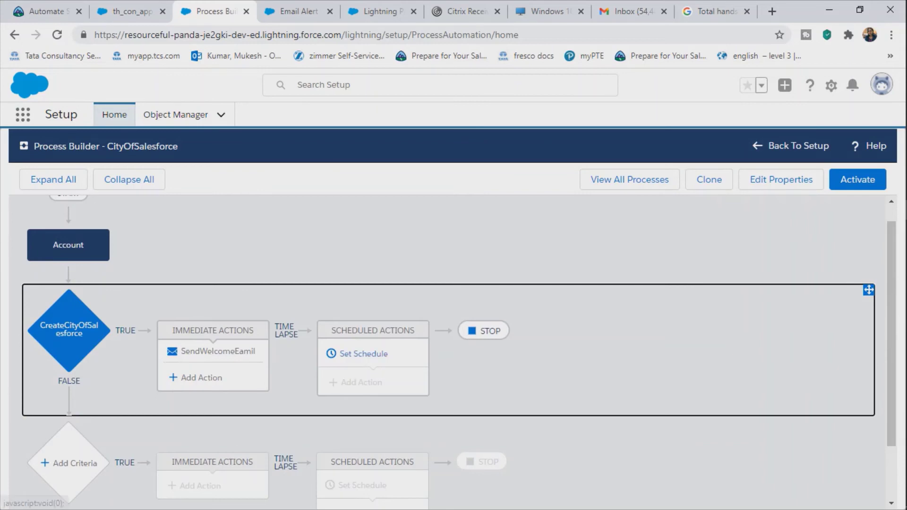
scroll(363, 354, up, 1)
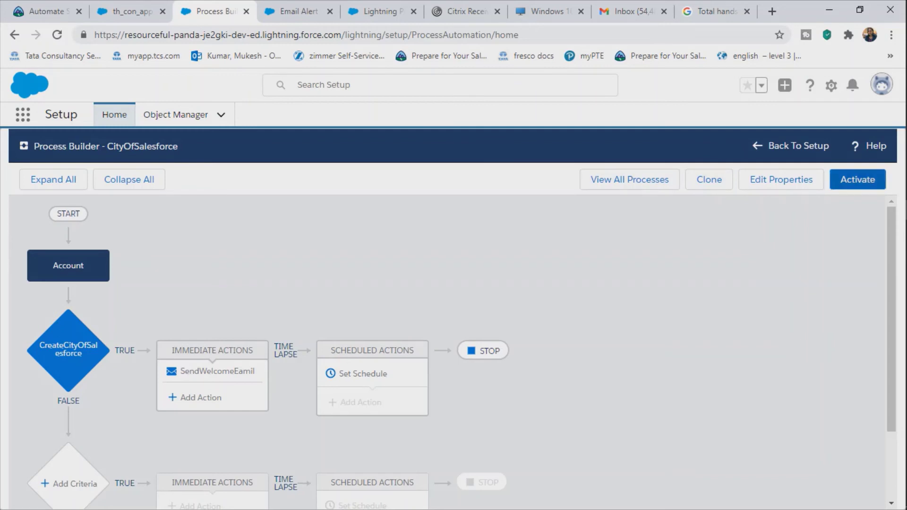
click(857, 179)
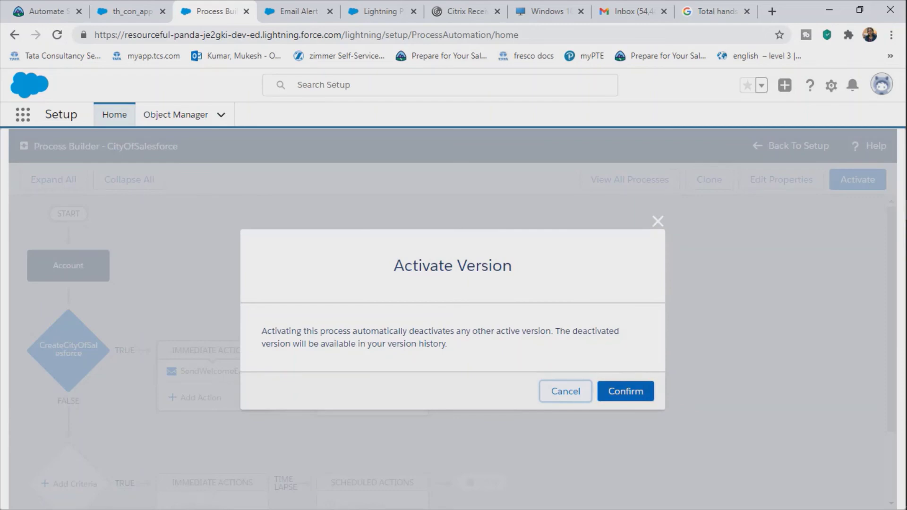
Step: Confirm activation of the CityOfSalesforce process version and go to Setup Home
click(625, 391)
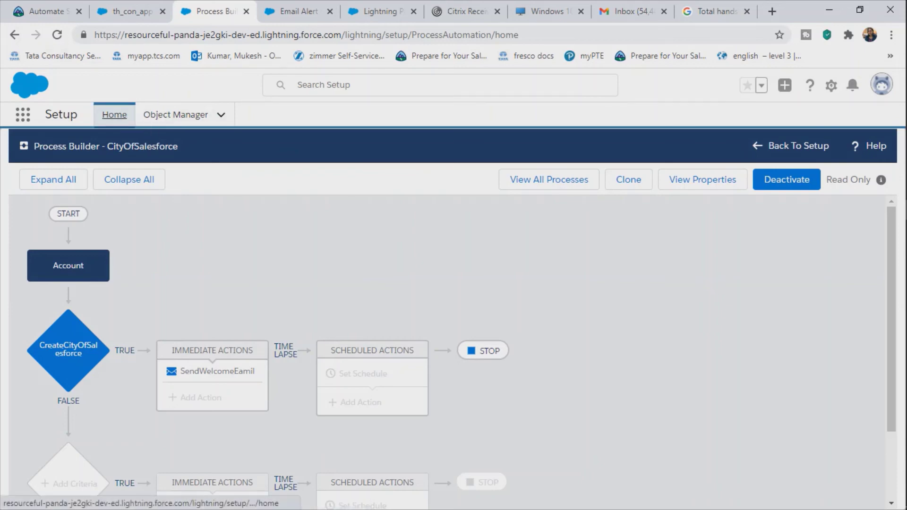
click(114, 115)
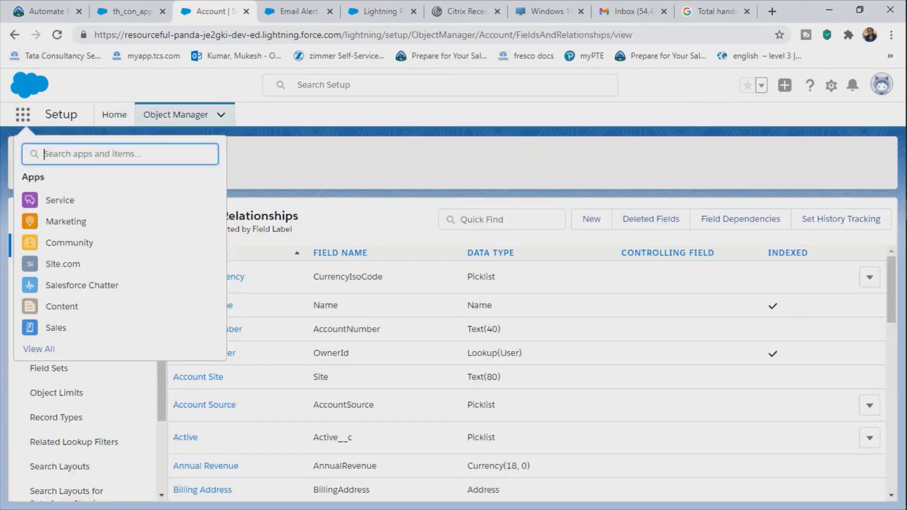
Step: Search the App Launcher for 'accou', open Accounts, and start a new account
text(account)
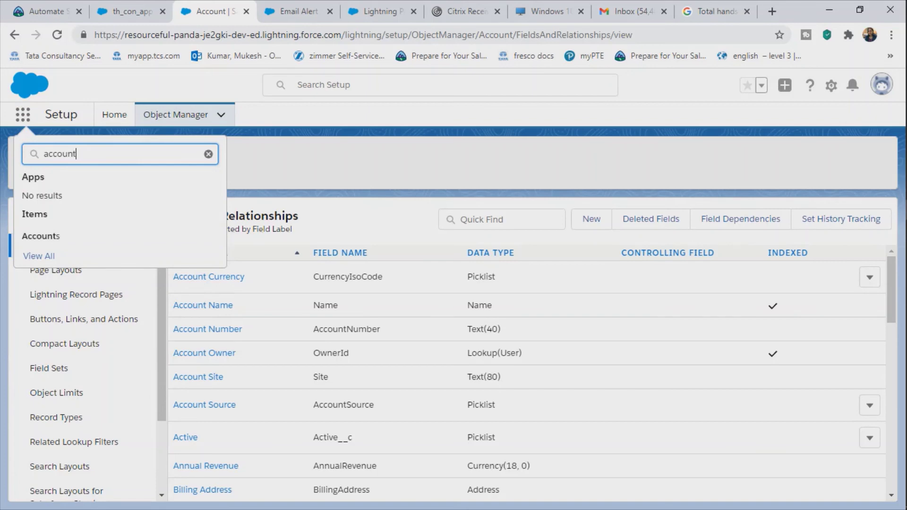
key(BackSpace)
key(BackSpace)
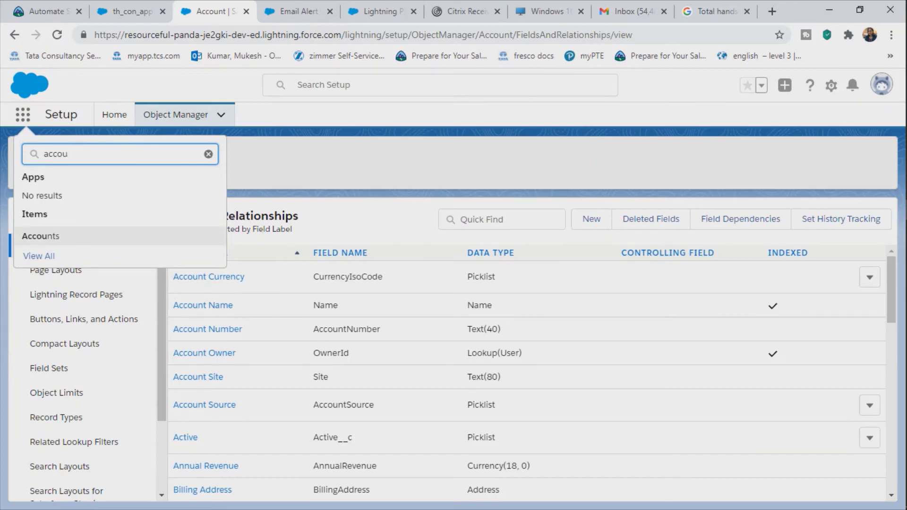
click(41, 236)
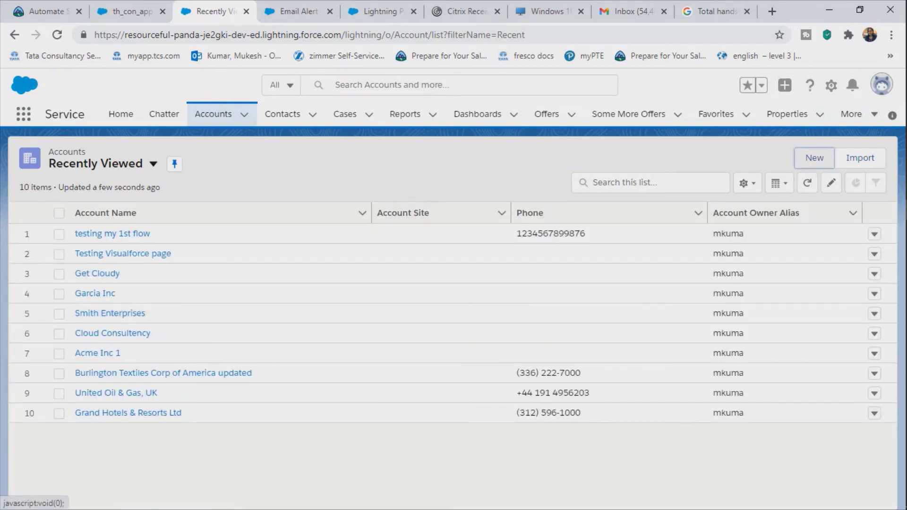
click(814, 158)
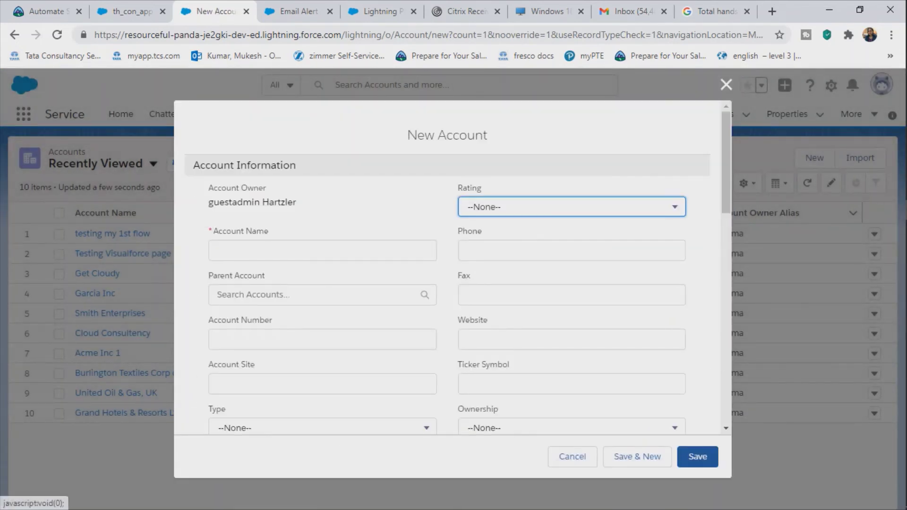
Step: Create account CityOfSalesforce with Rating Warm and save it
click(322, 251)
text(Ci)
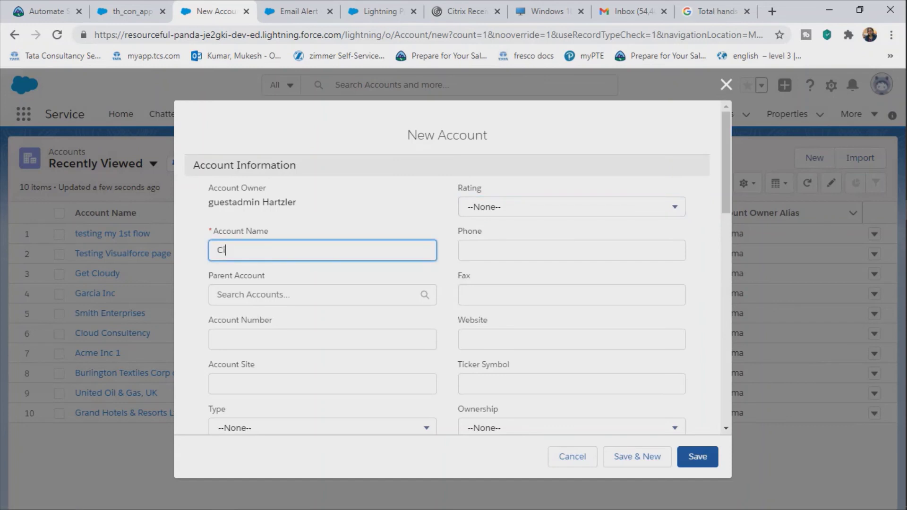
text(tyOfSalesforce)
click(571, 207)
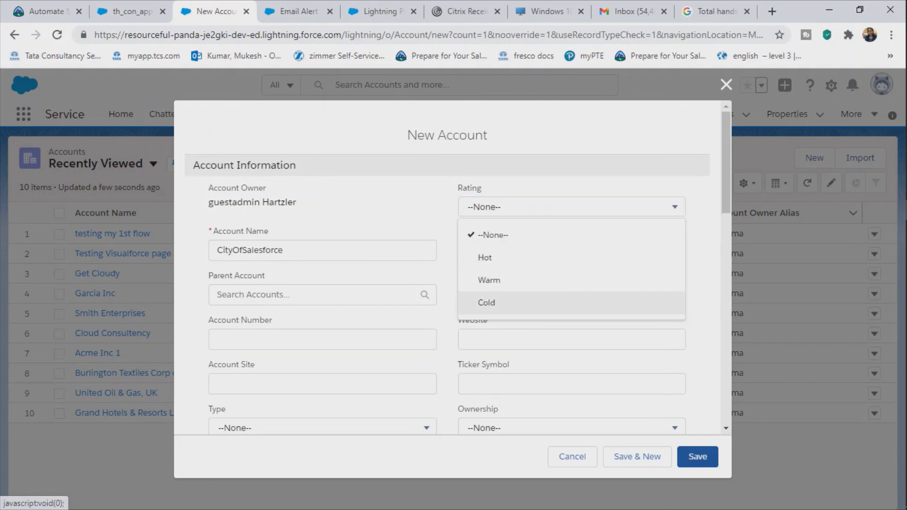
key(Return)
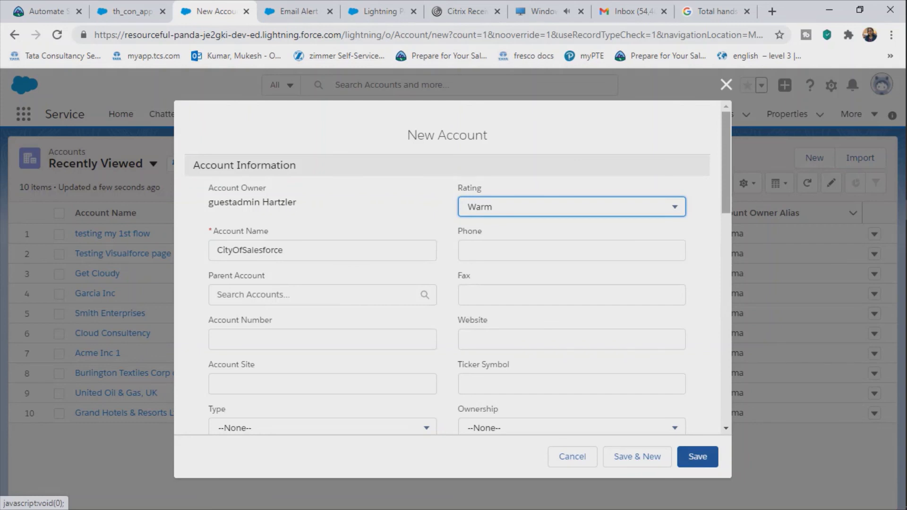
scroll(447, 284, down, 2)
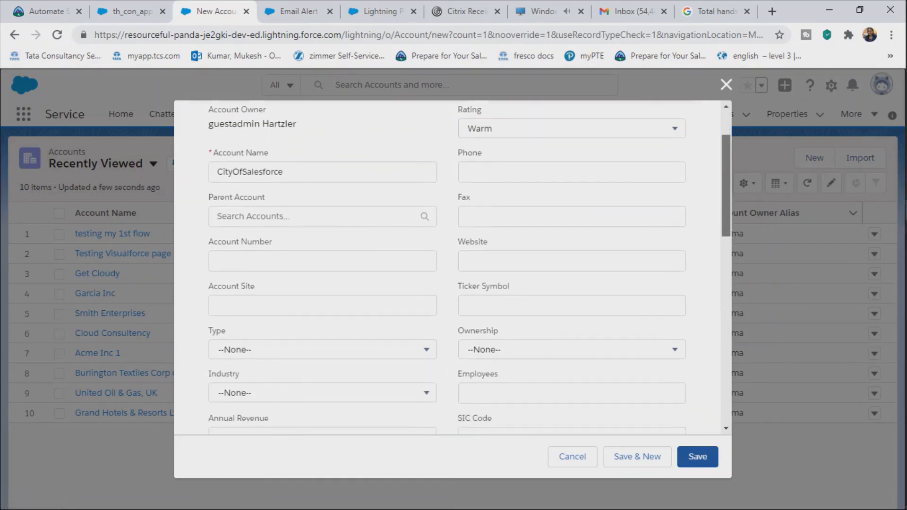
scroll(447, 284, down, 5)
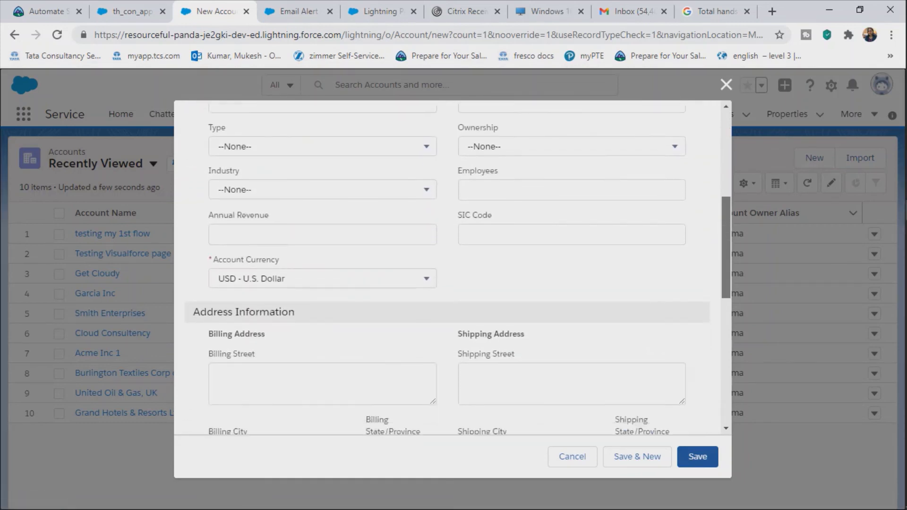
scroll(446, 283, down, 8)
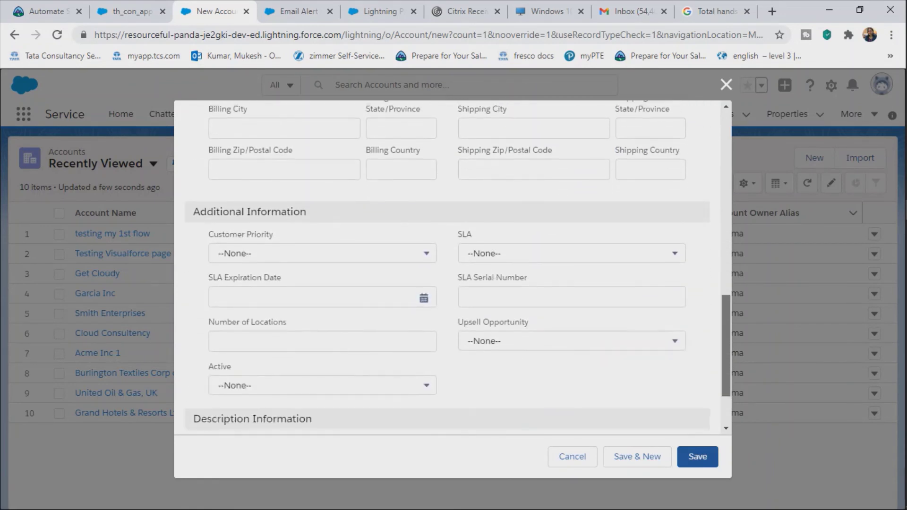
scroll(447, 283, down, 2)
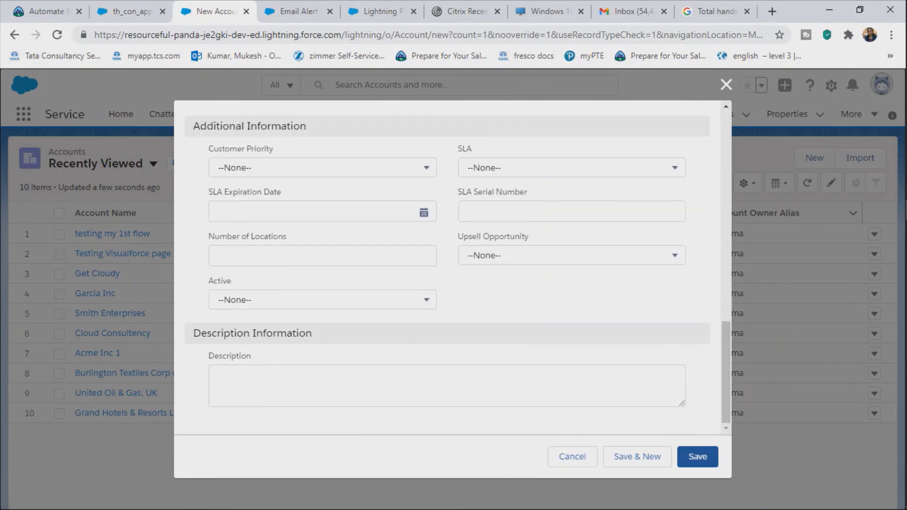
click(698, 457)
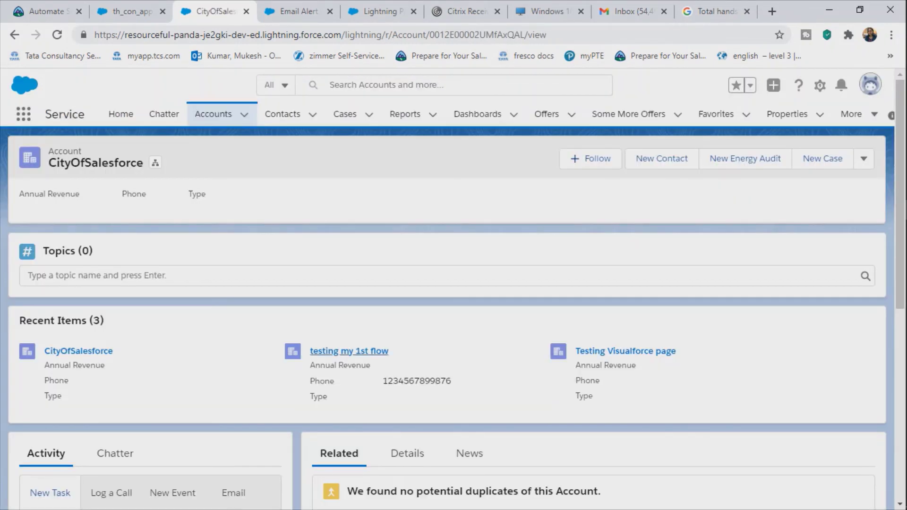
Step: Scroll the CityOfSalesforce account page and open a new blank browser tab
scroll(350, 191, down, 3)
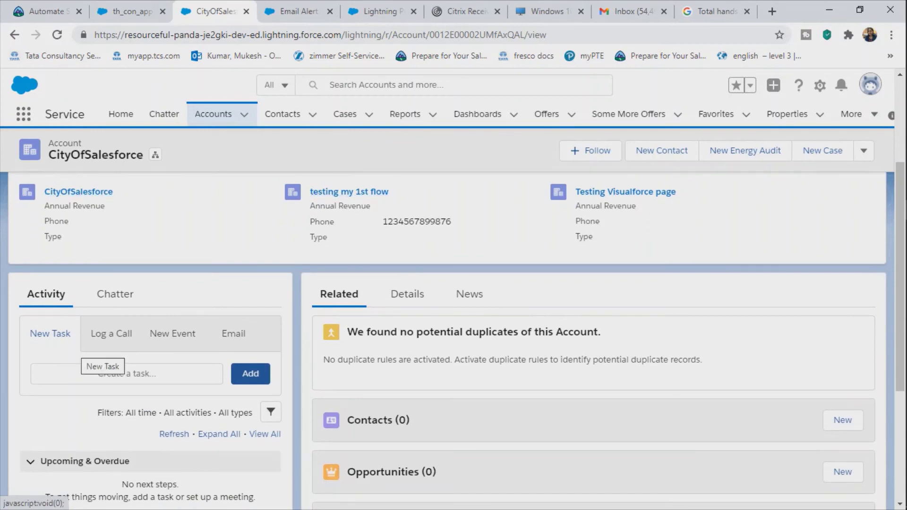
scroll(81, 351, down, 3)
scroll(456, 336, down, 2)
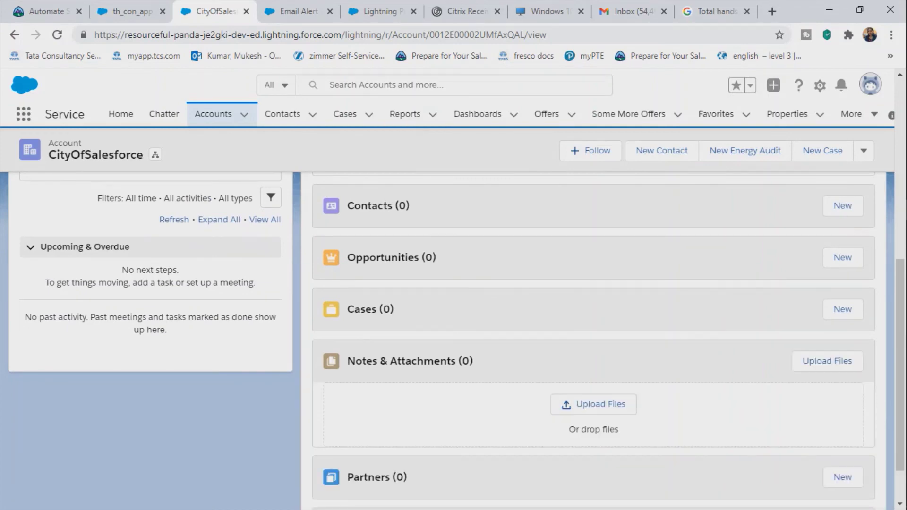
click(772, 11)
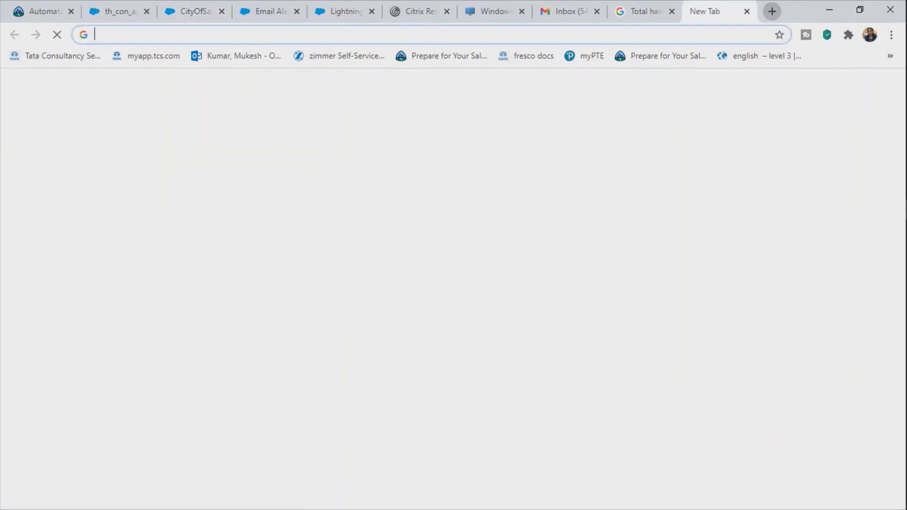
Step: Open Gmail and check Social, then Primary, for the 'GenWatt: Thanks for your inquiry' email
click(778, 90)
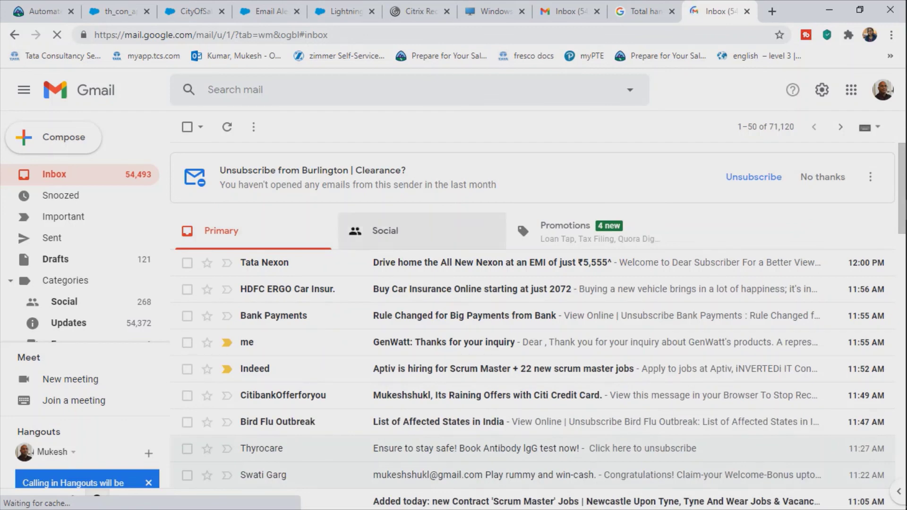
click(385, 231)
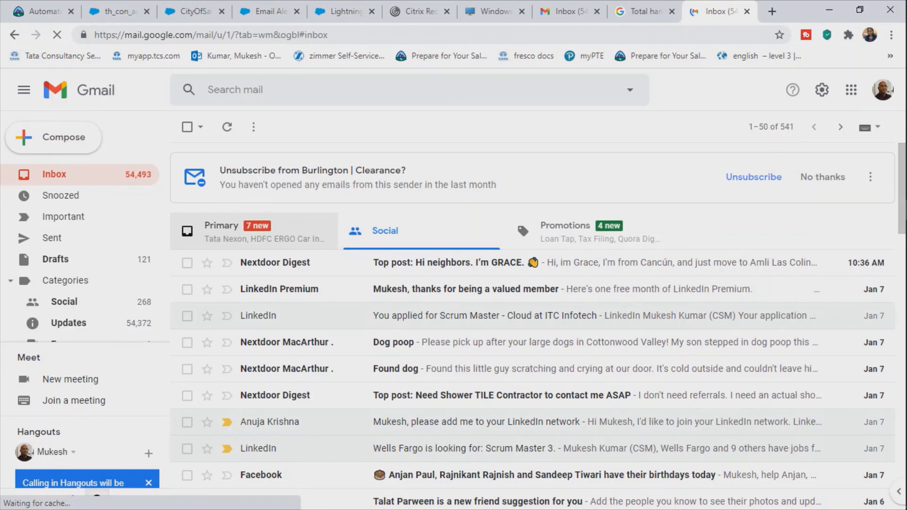
click(221, 231)
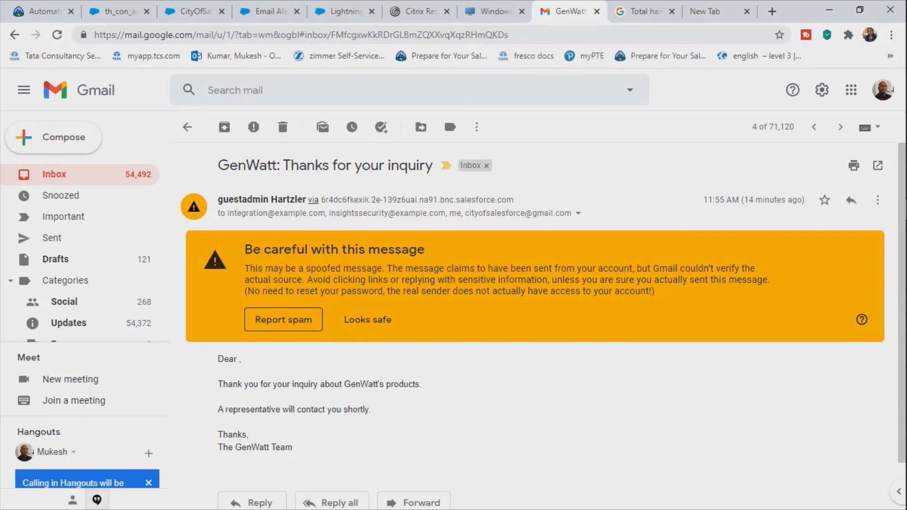
Step: Highlight the GenWatt email's body, closing lines, signature and sender address to read them
drag(242, 359, 219, 465)
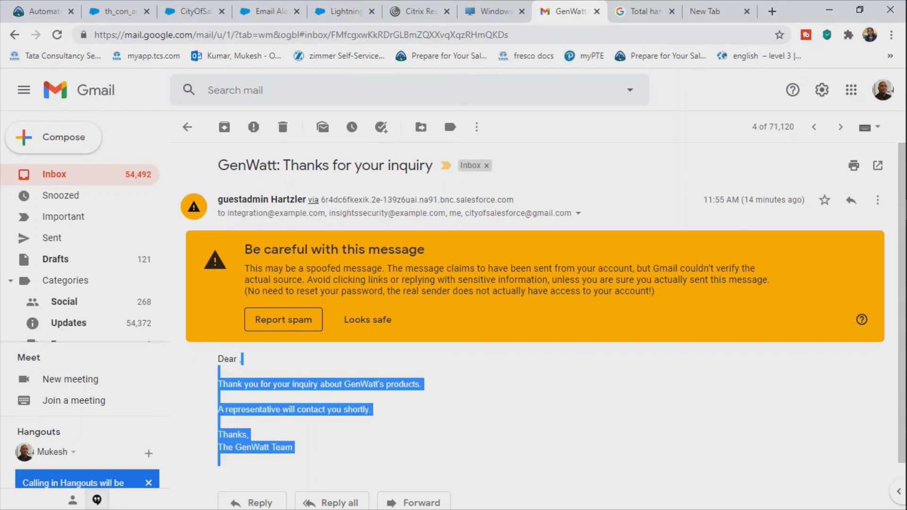
click(312, 460)
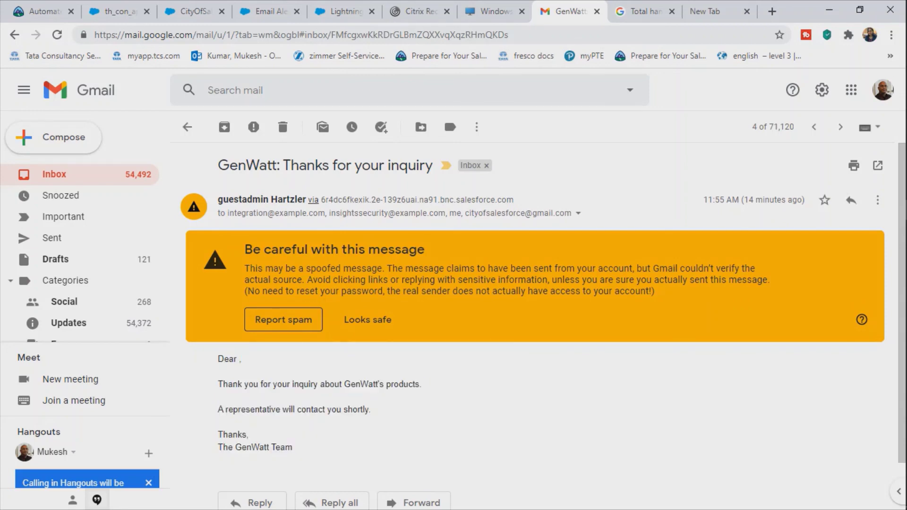
drag(423, 384, 219, 465)
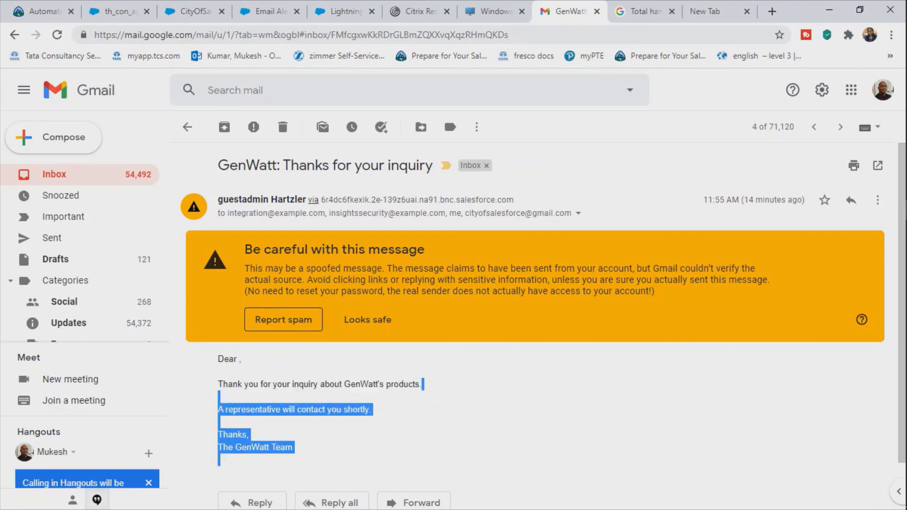
click(378, 434)
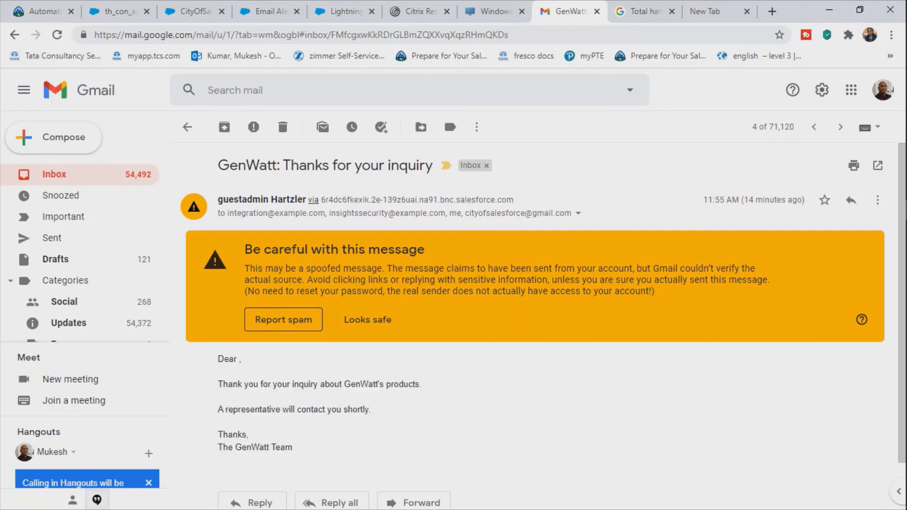
drag(217, 409, 293, 447)
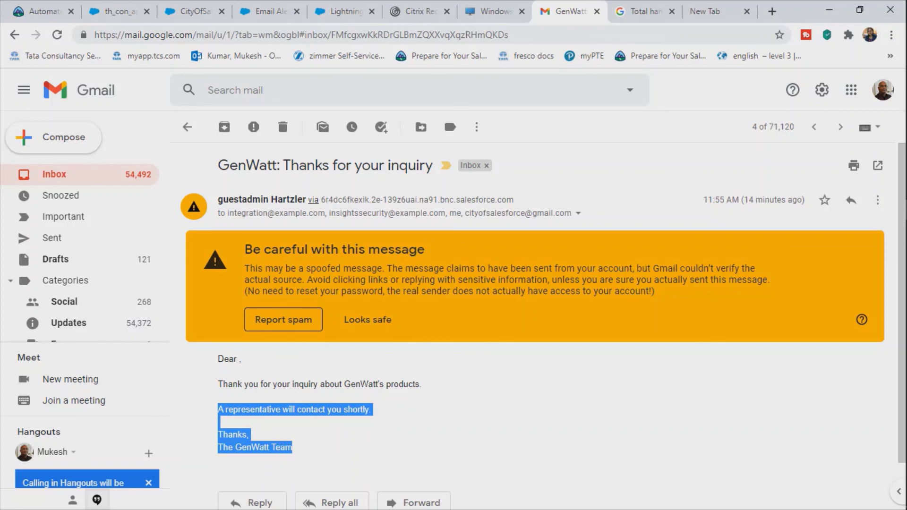
click(378, 435)
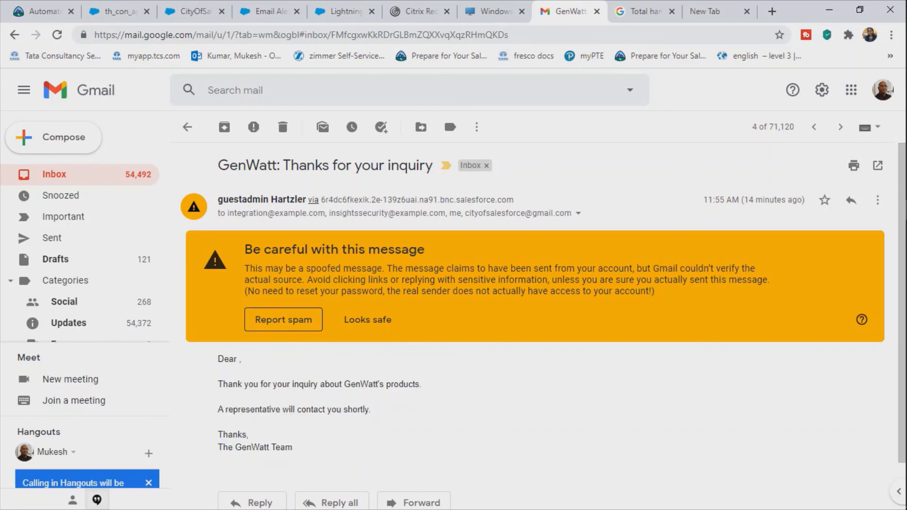
double_click(475, 199)
click(491, 201)
Step: Return to the Gmail inbox, then switch back to the CityOfSalesforce account tab
scroll(534, 326, down, 1)
scroll(534, 326, down, 1)
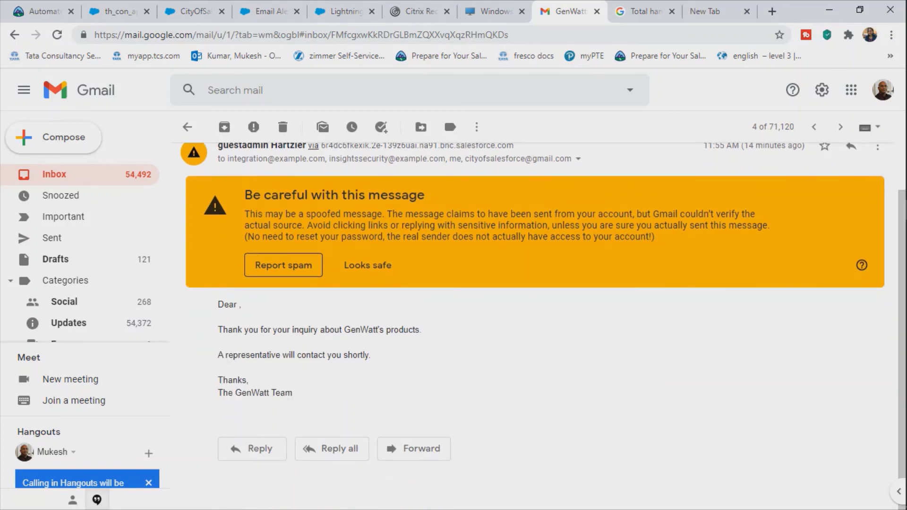
scroll(534, 325, up, 2)
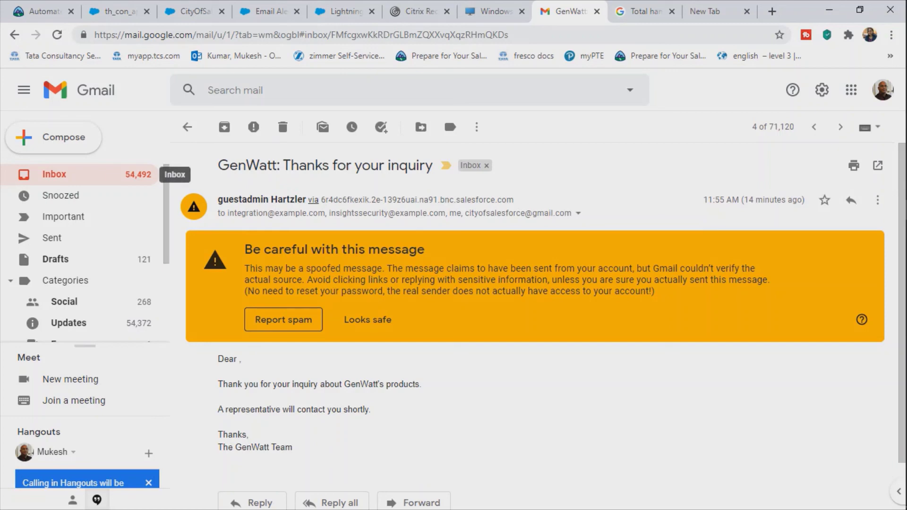
click(85, 174)
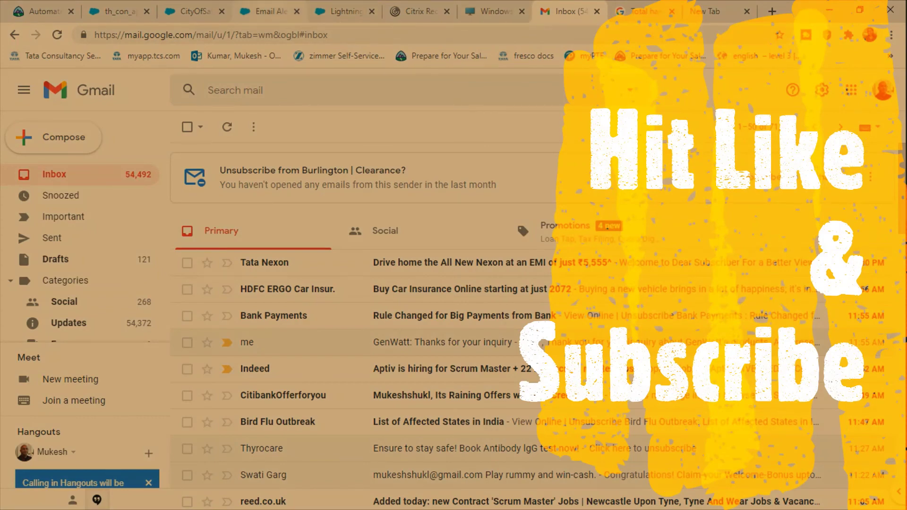
click(195, 11)
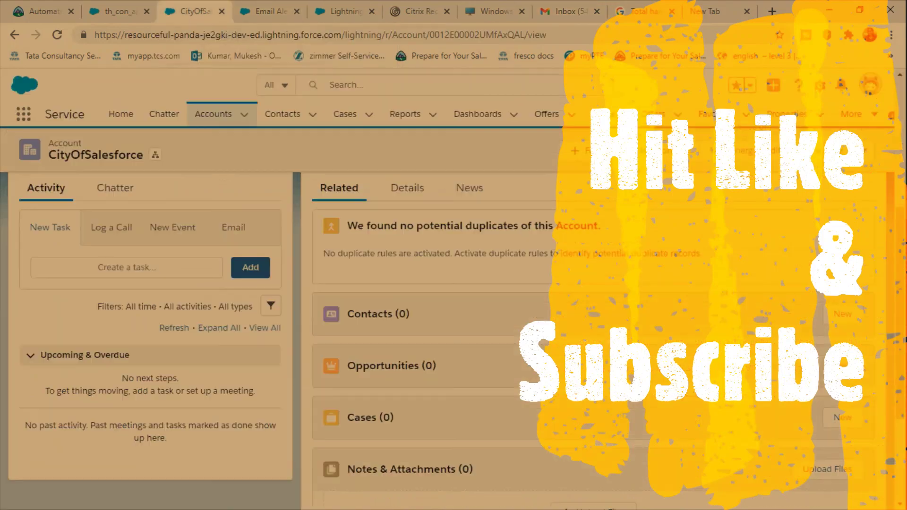